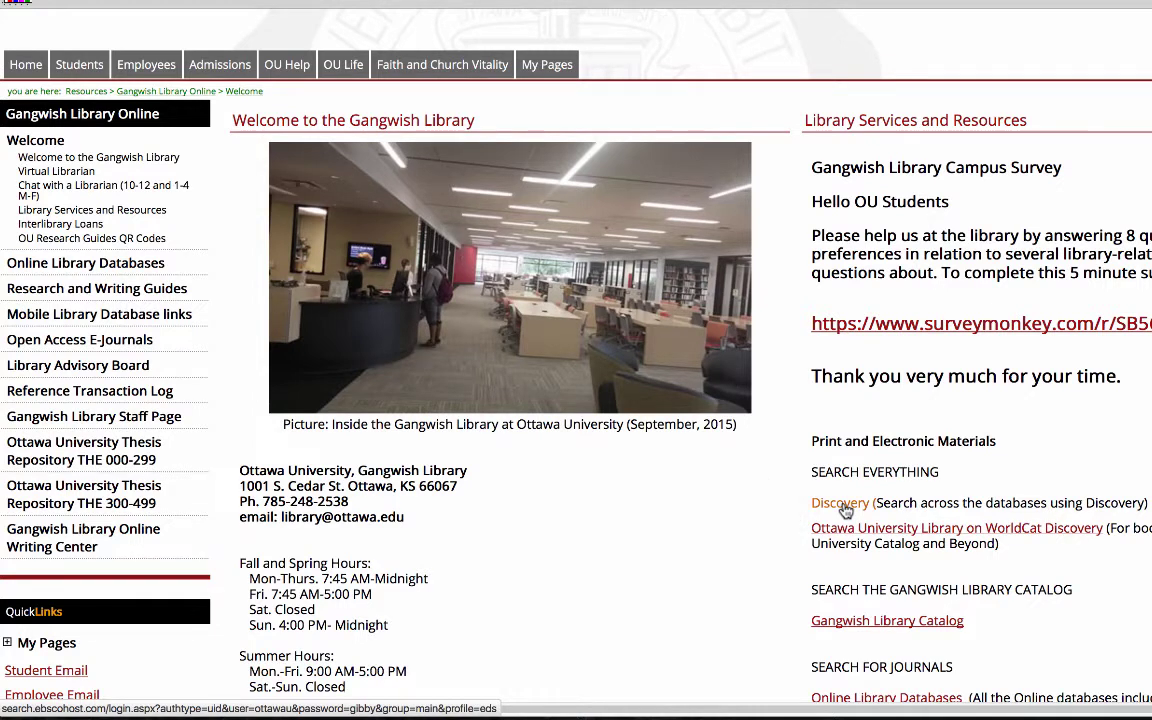
# Open the Discovery Advanced Search page, then add and remove a fourth search row.
pyautogui.click(842, 504)
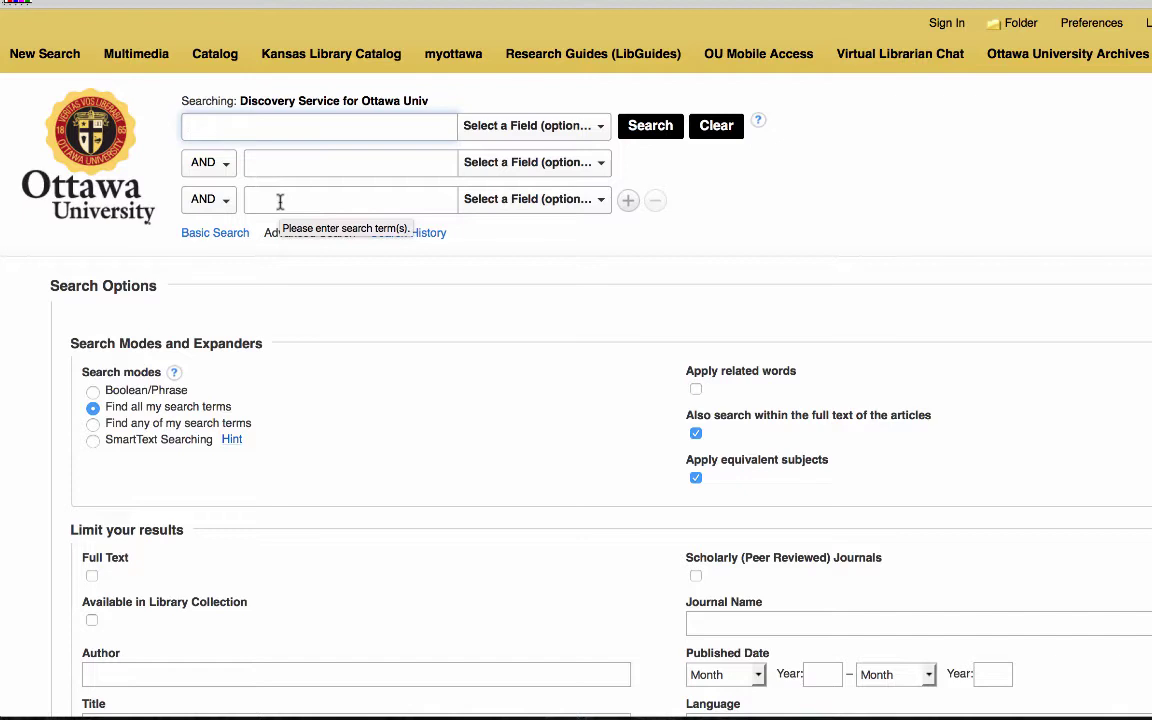
pyautogui.click(627, 201)
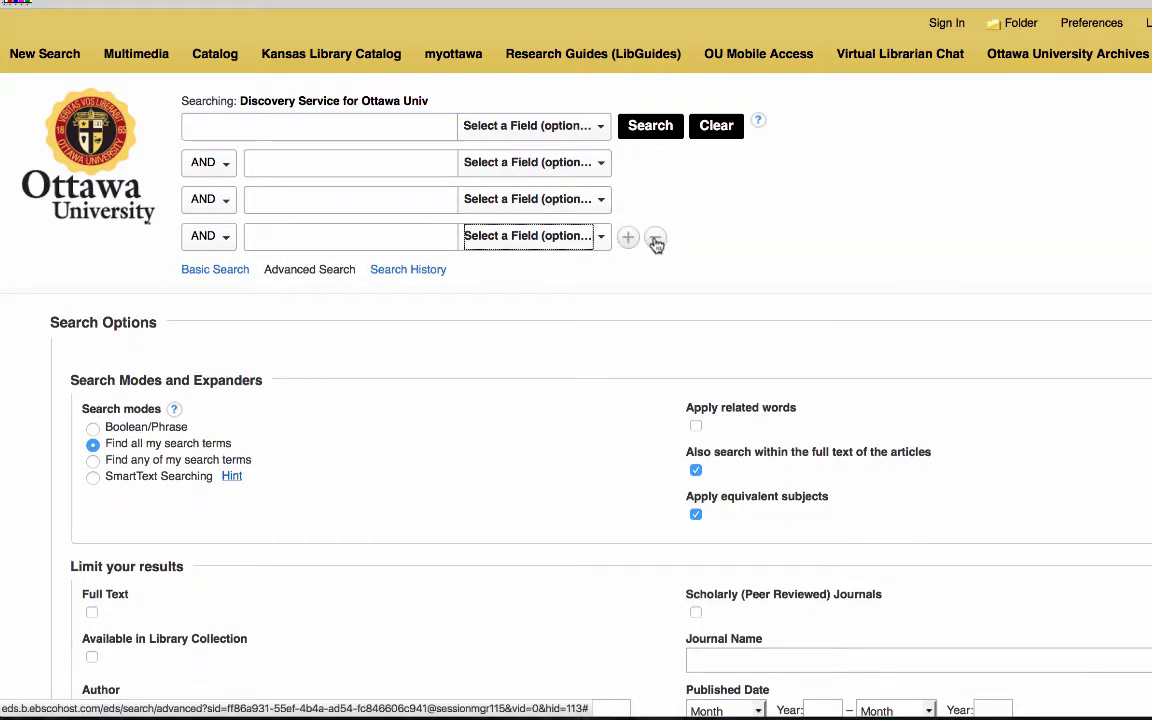
pyautogui.click(655, 236)
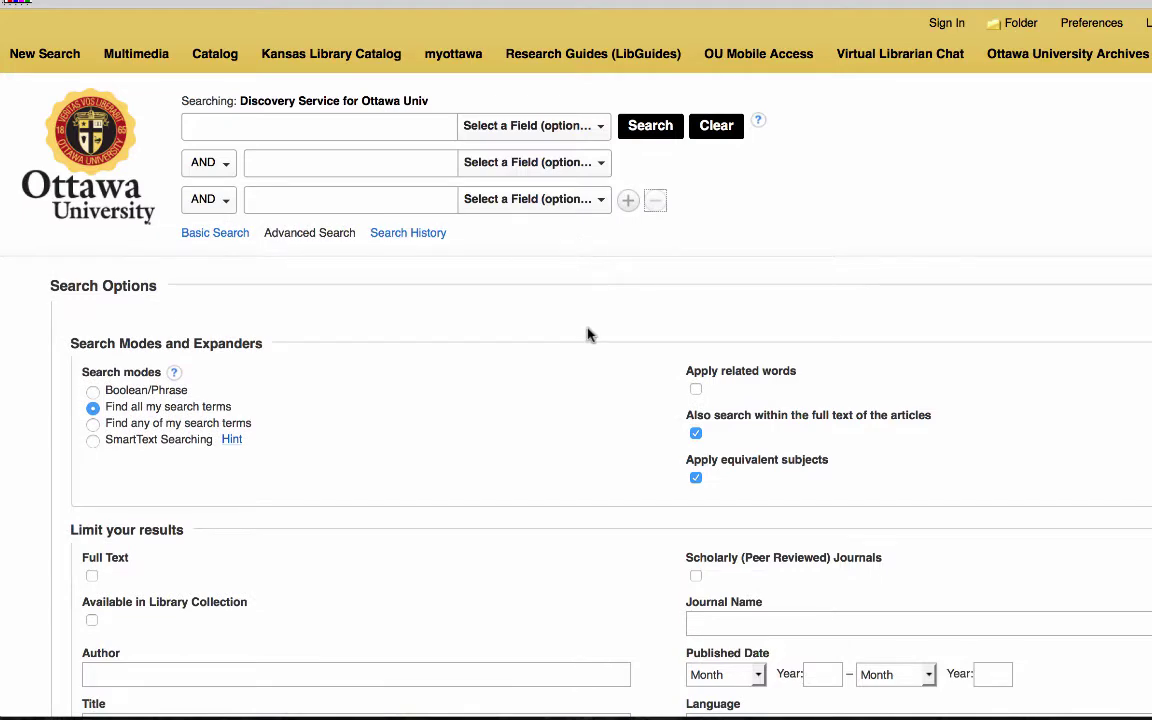
pyautogui.scroll(-3, 588, 334)
pyautogui.scroll(-1, 588, 334)
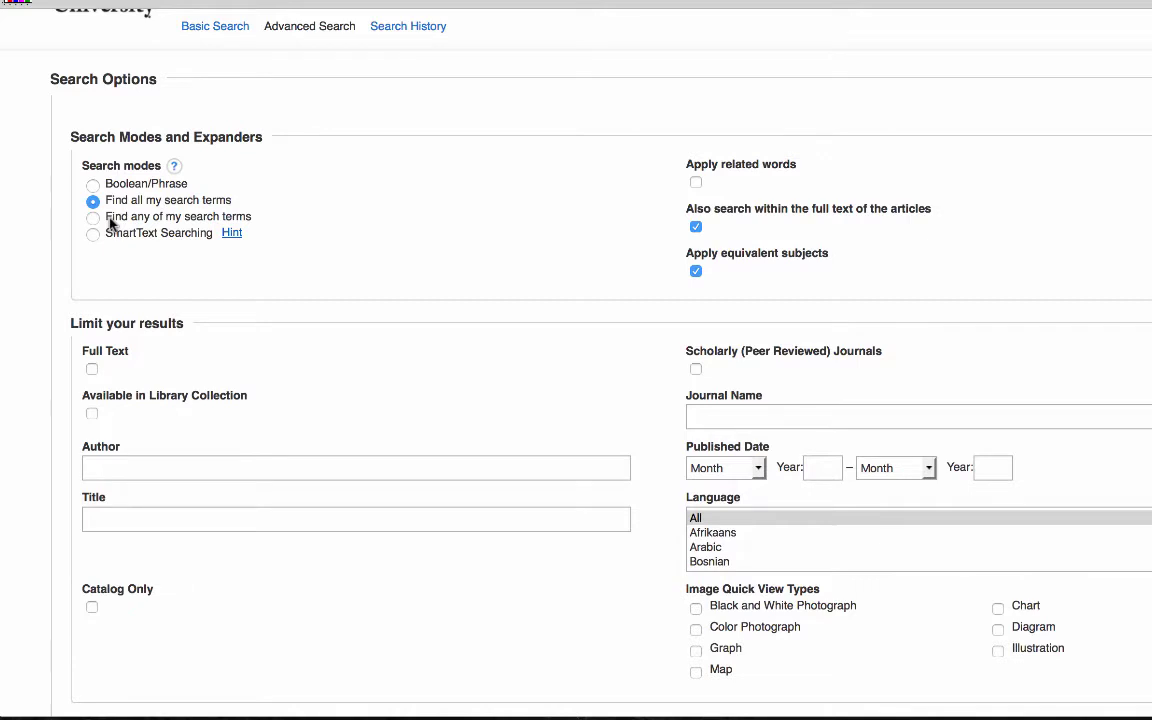
pyautogui.click(232, 236)
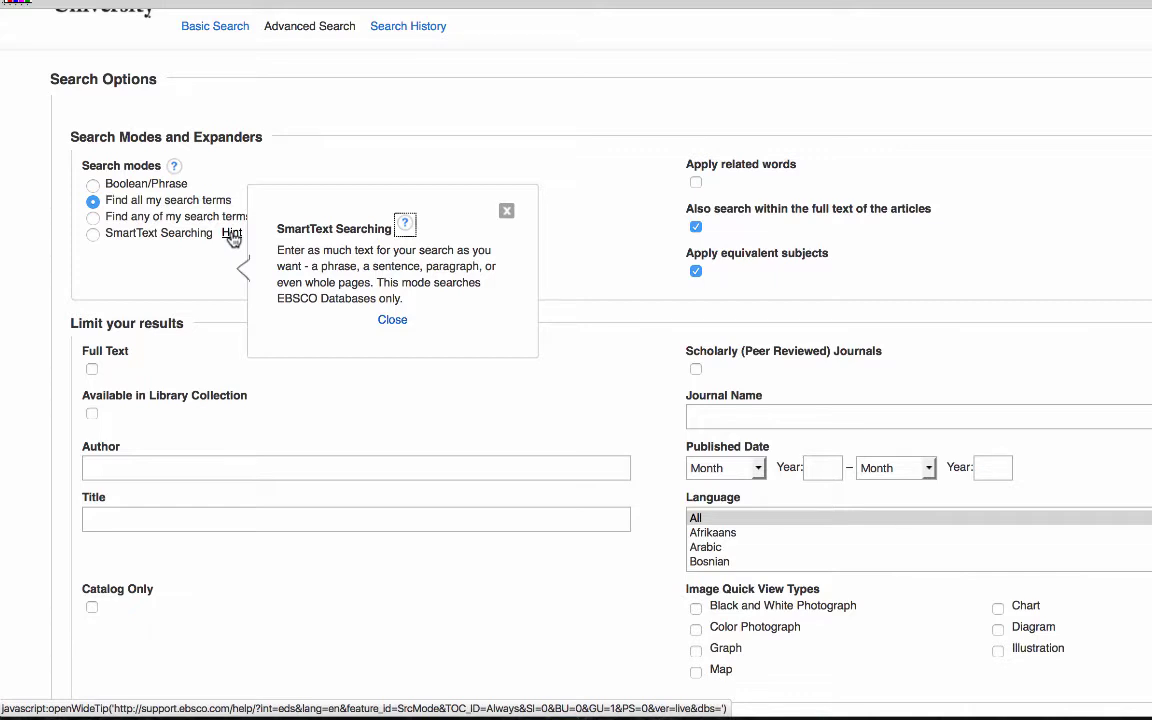
pyautogui.scroll(-3, 324, 388)
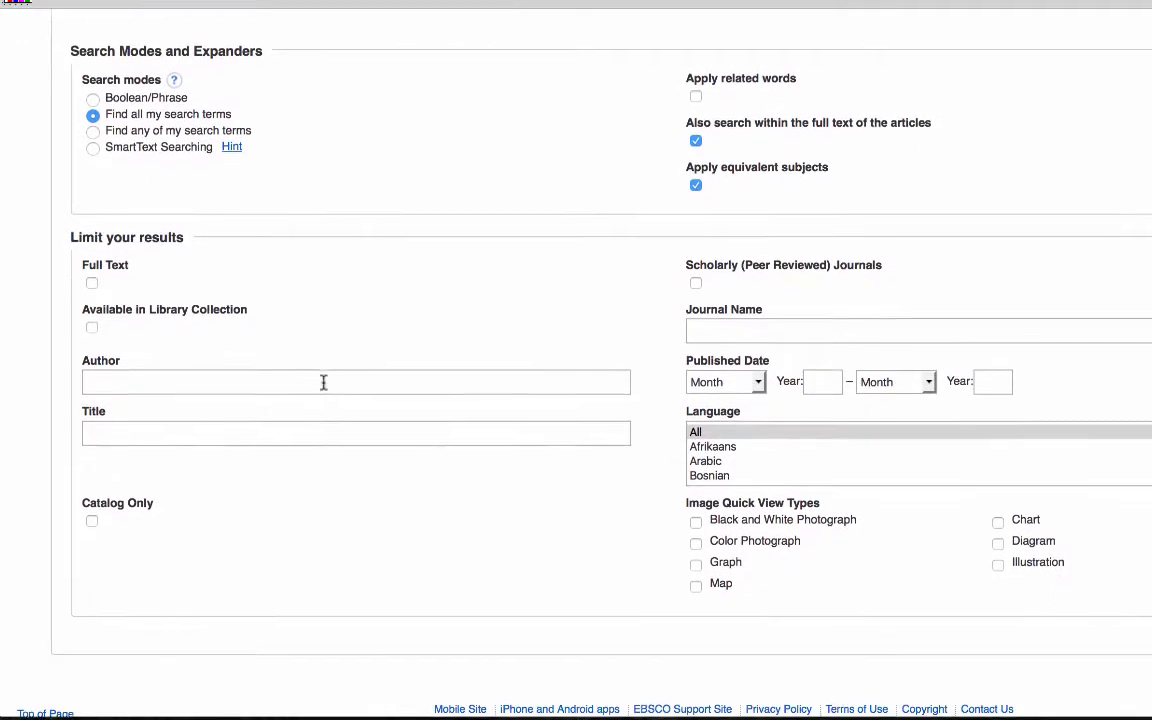
# Limit the search results to full-text items only.
pyautogui.click(91, 283)
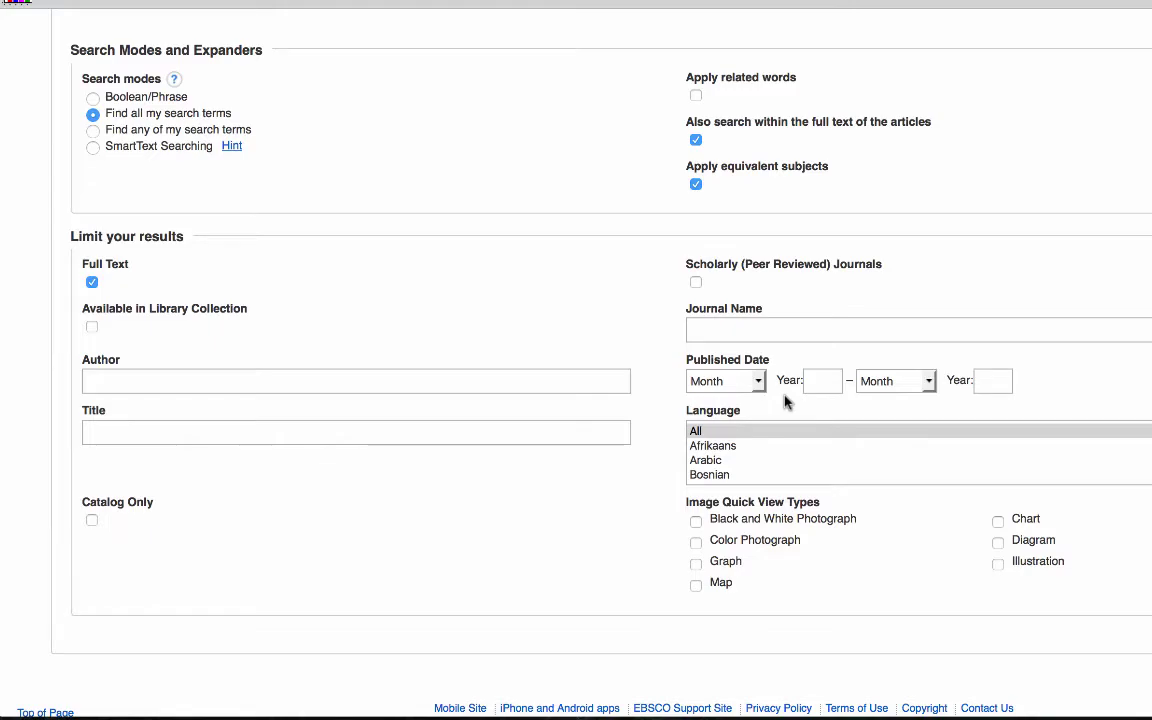
pyautogui.scroll(5, 785, 400)
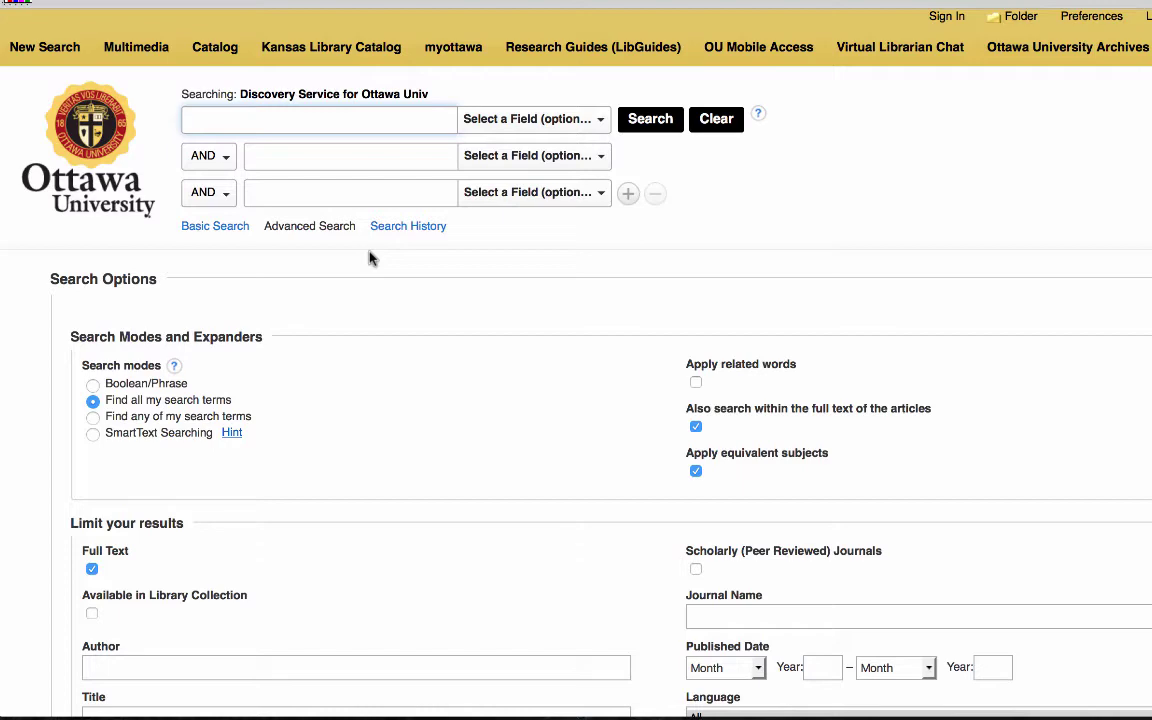
# Search for 'counseling' to get 1,896,848 full-text results, then list its searchable fields.
pyautogui.write('counseling')
pyautogui.press('Return')
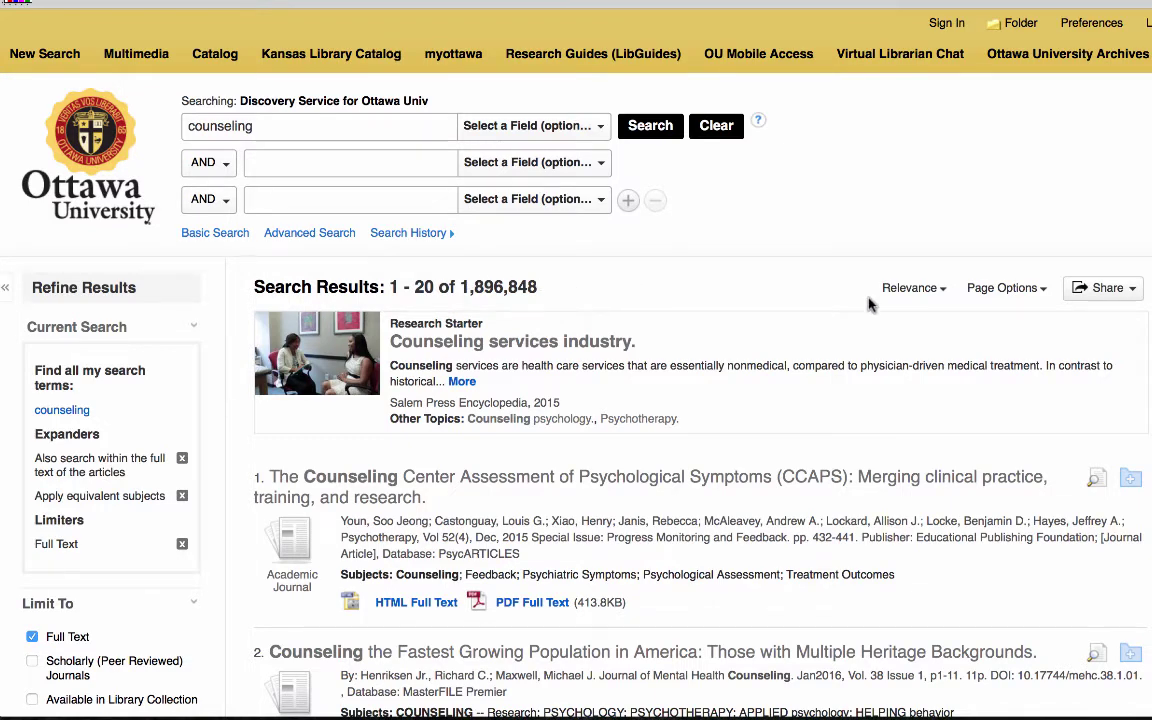
pyautogui.scroll(-1, 866, 300)
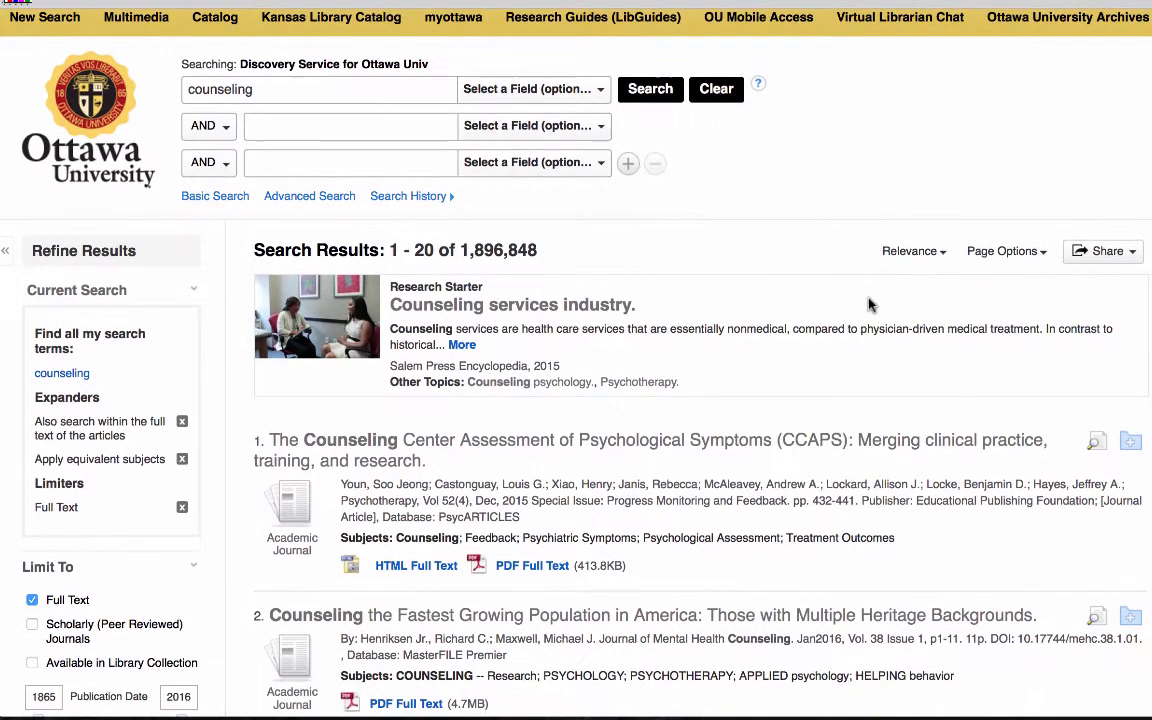
pyautogui.click(493, 92)
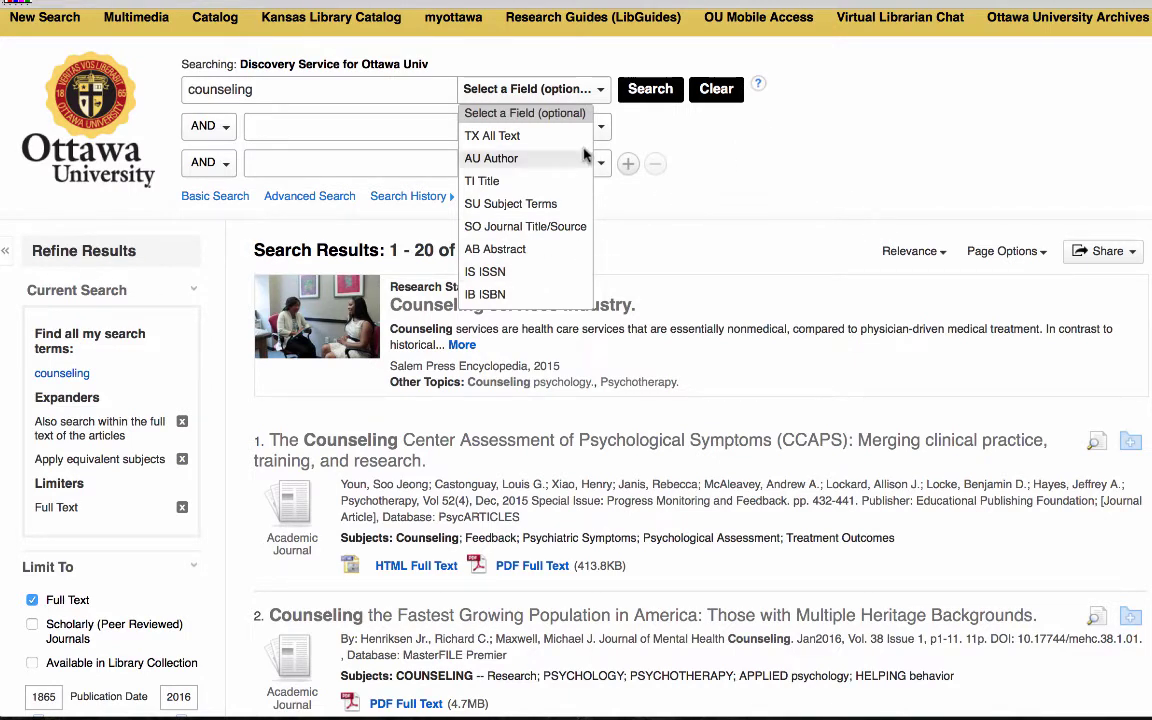
# Search counseling in TX All Text and keep AND as the second row's operator.
pyautogui.click(496, 136)
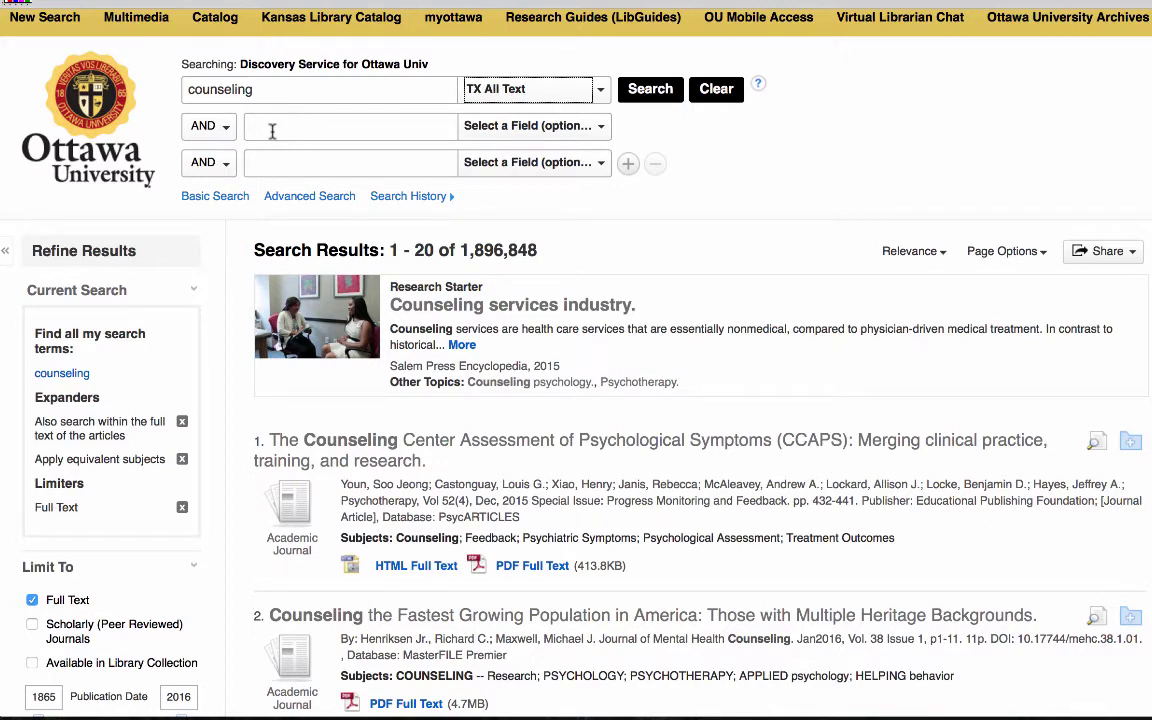
pyautogui.click(206, 126)
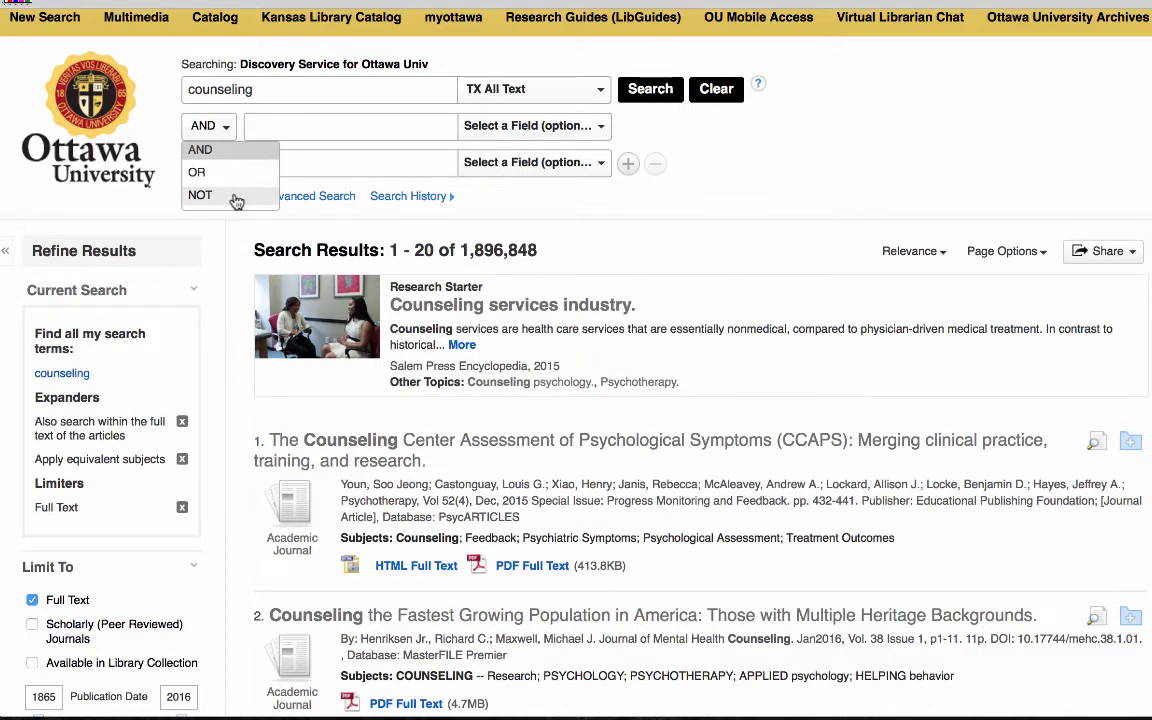
pyautogui.click(229, 150)
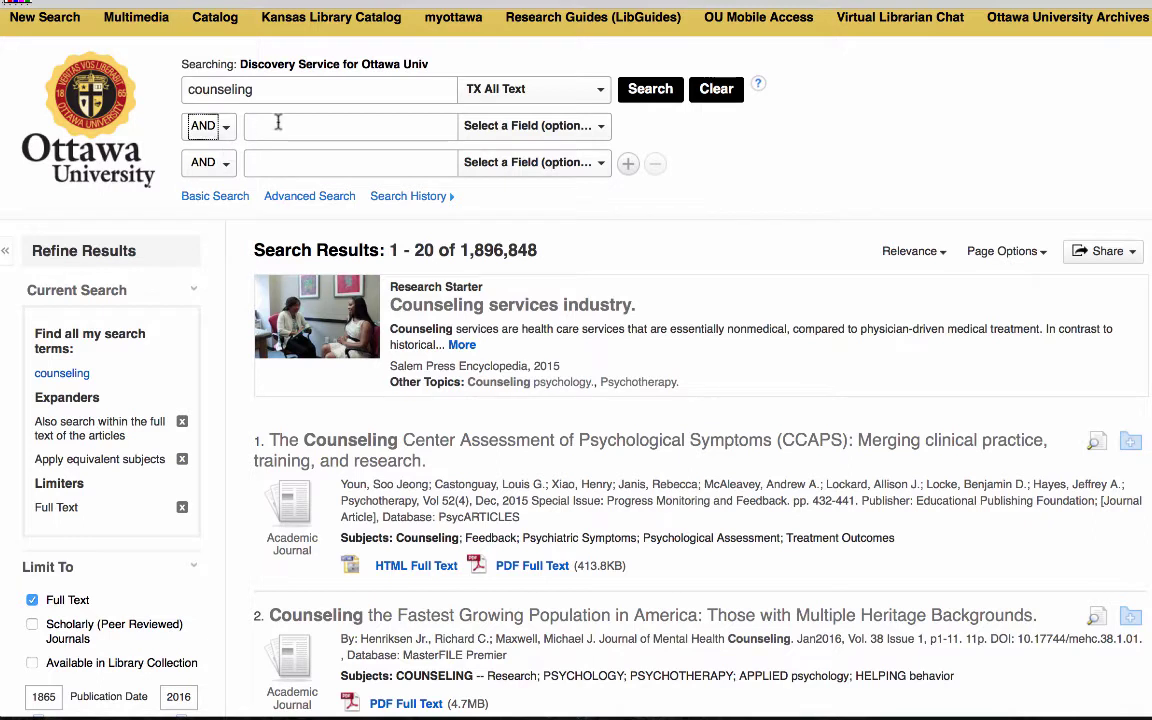
# Add 'ethics' as the second AND term and browse the 212,512 results.
pyautogui.click(297, 127)
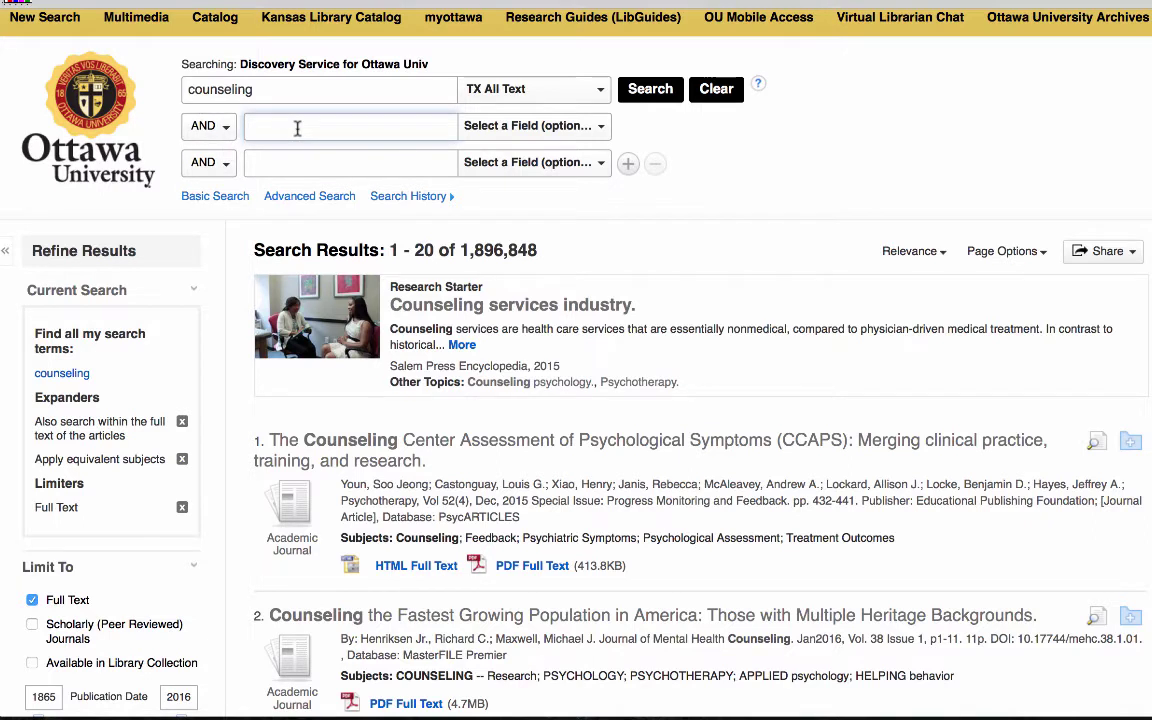
pyautogui.write('ethi')
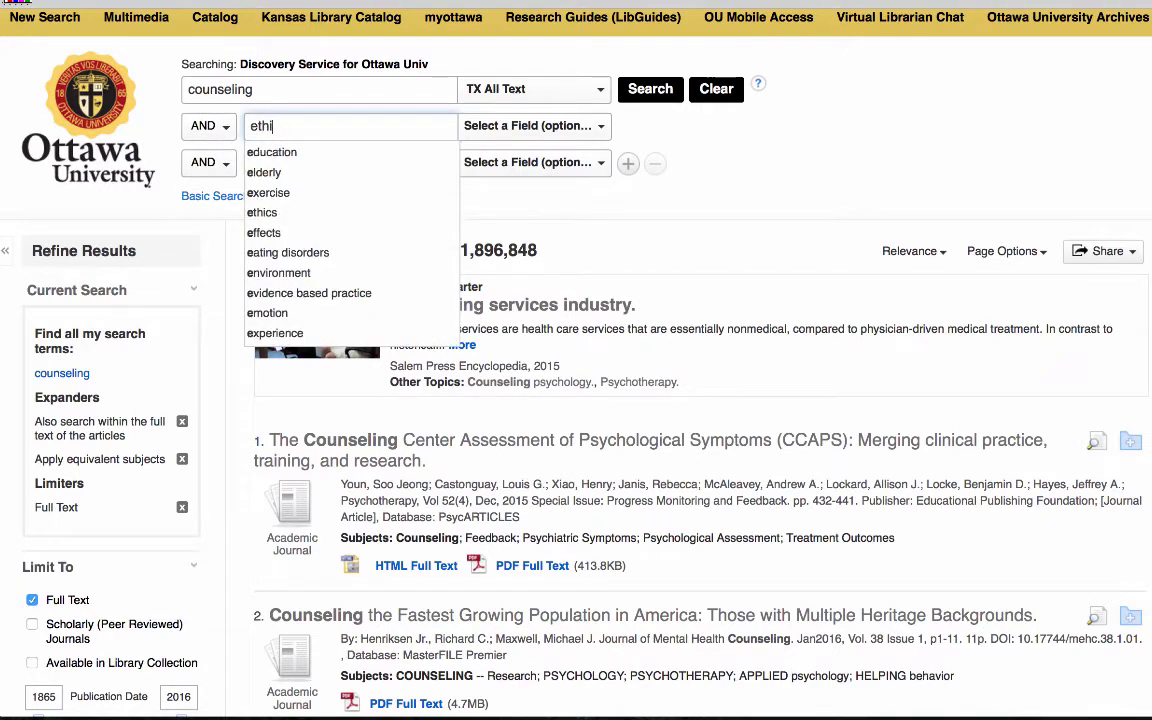
pyautogui.write('cs')
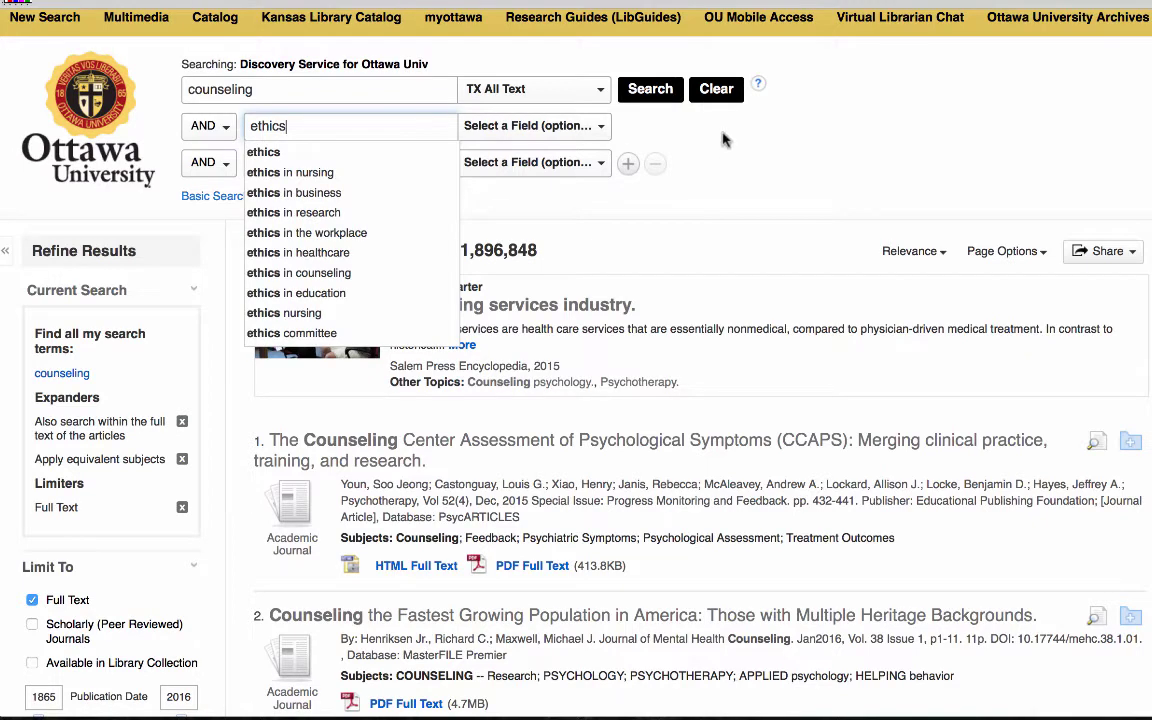
pyautogui.click(650, 90)
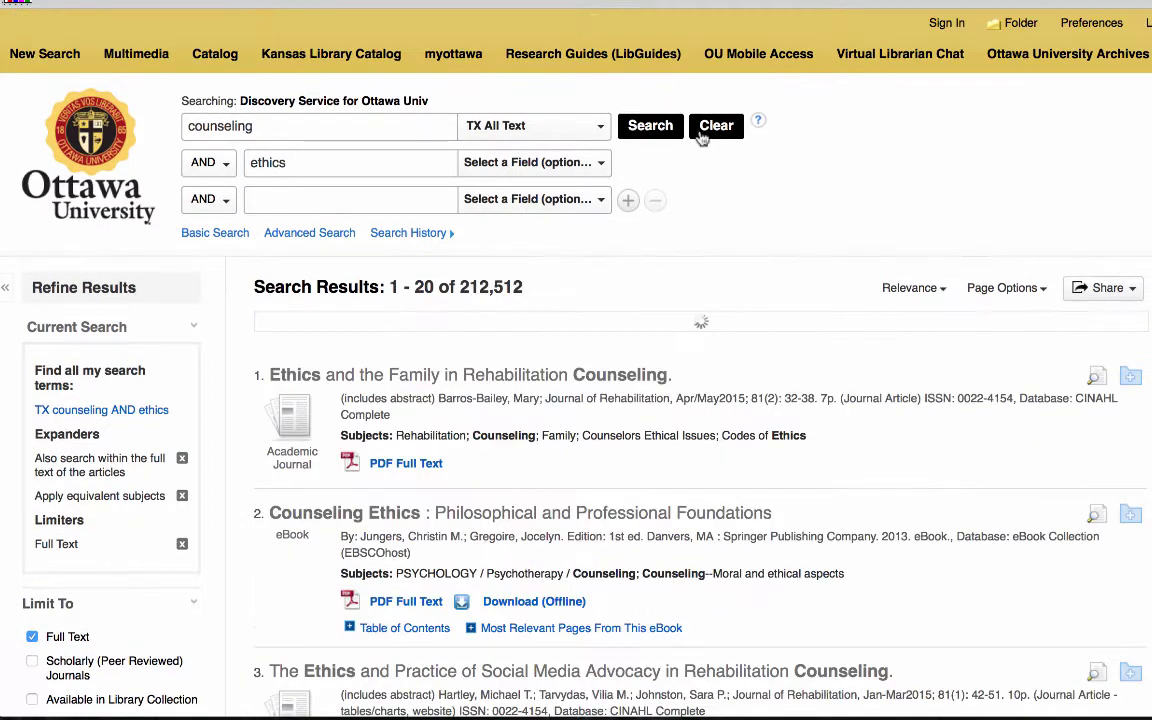
pyautogui.scroll(-10, 828, 316)
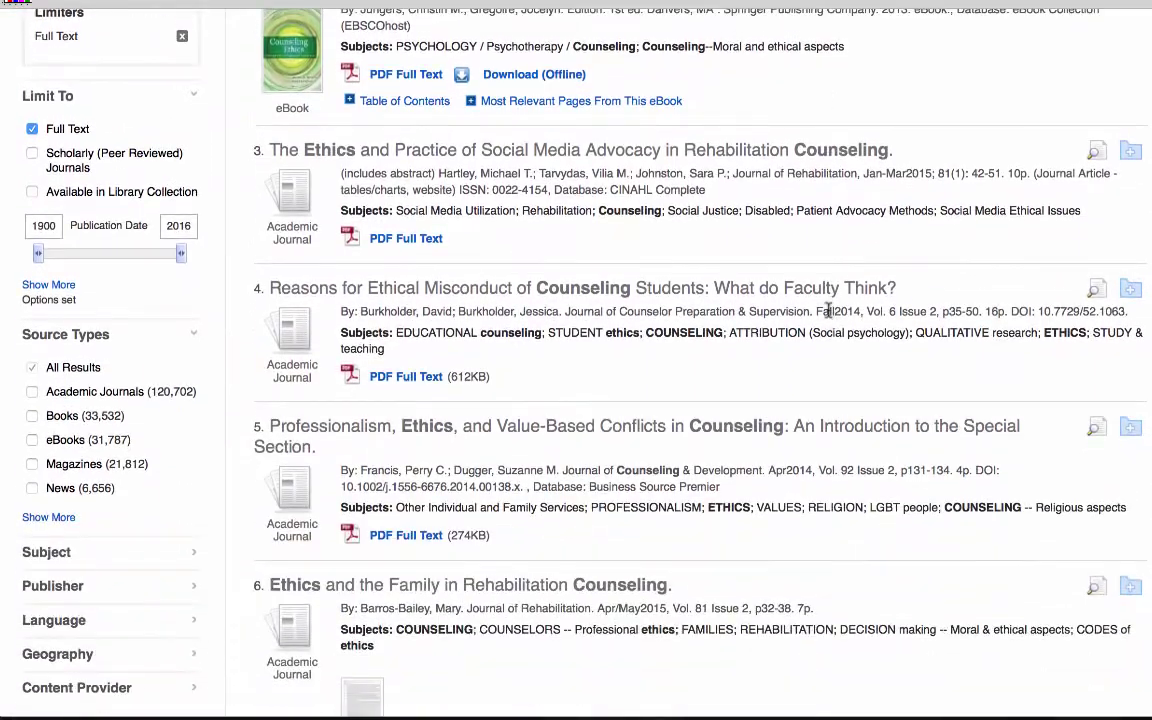
pyautogui.scroll(-3, 828, 311)
pyautogui.scroll(8, 826, 310)
pyautogui.scroll(2, 826, 310)
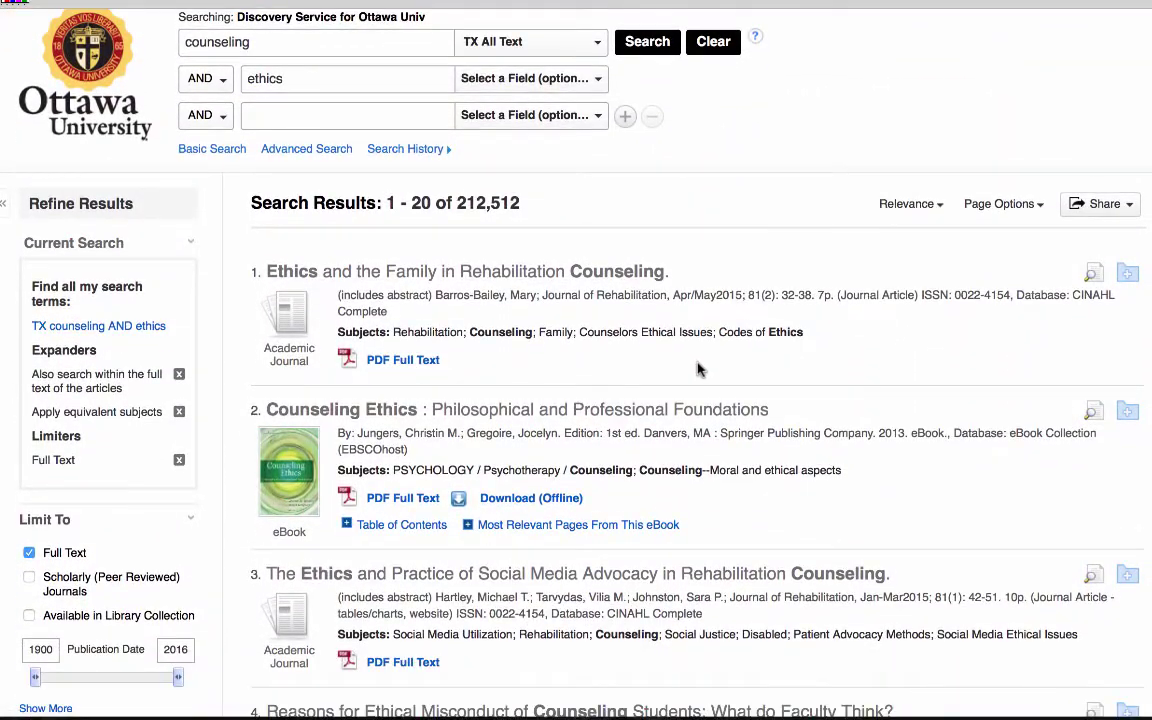
pyautogui.scroll(-2, 700, 368)
pyautogui.scroll(-3, 698, 368)
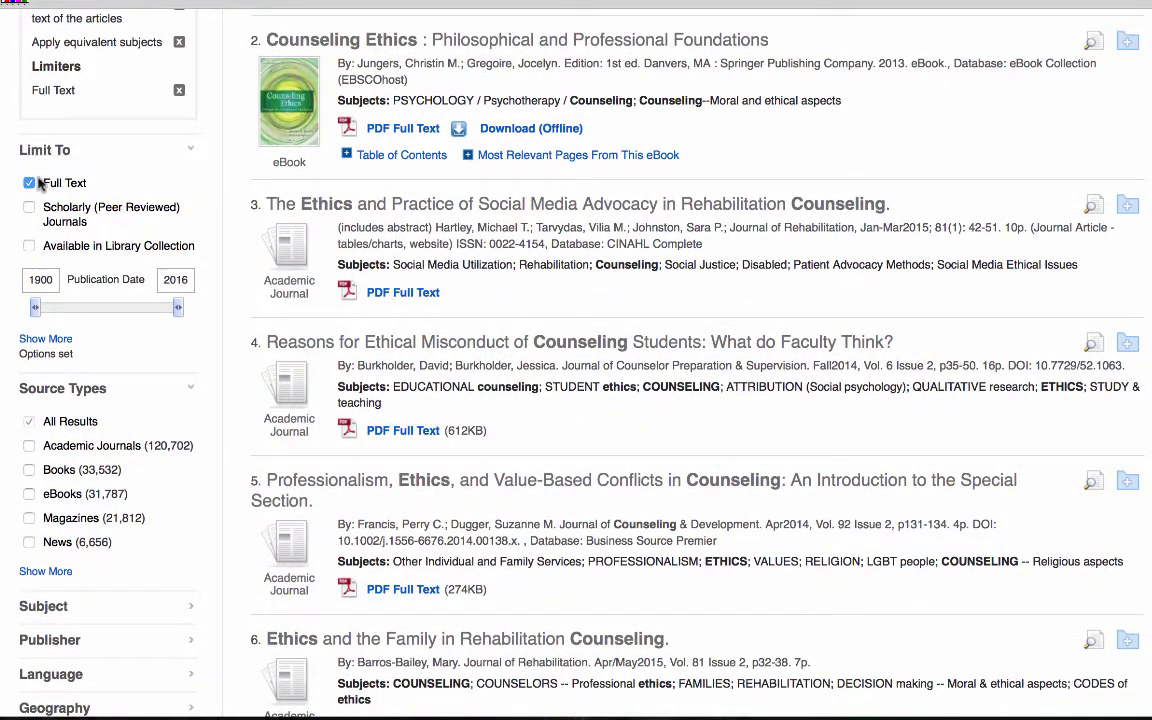
pyautogui.scroll(1, 40, 162)
pyautogui.scroll(-2, 43, 229)
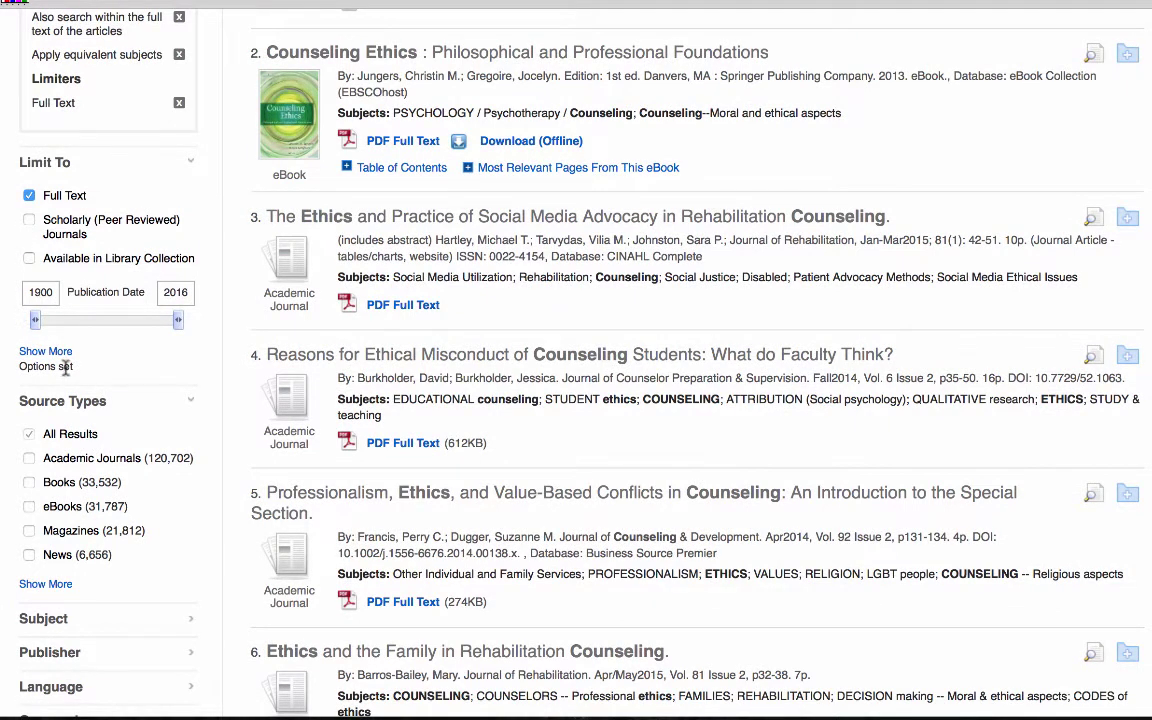
pyautogui.scroll(-1, 62, 360)
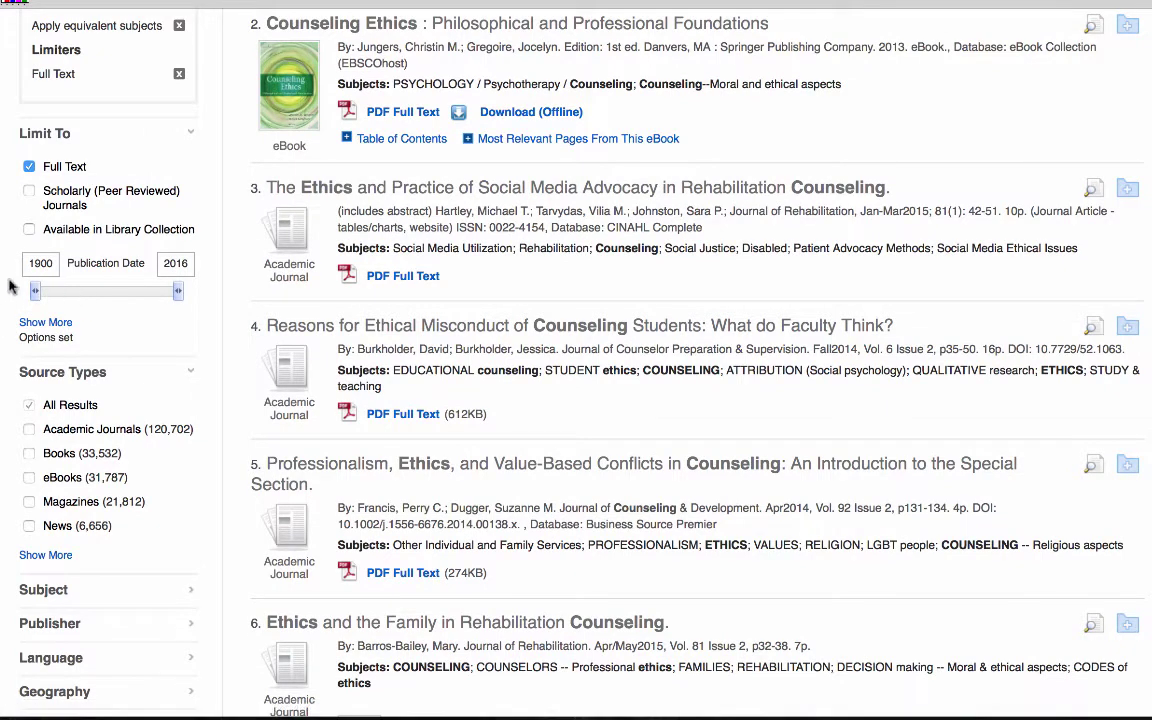
# Change the publication start year from 1900 to 2011, leaving 64,786 results.
pyautogui.moveTo(55, 262); pyautogui.dragTo(8, 260)
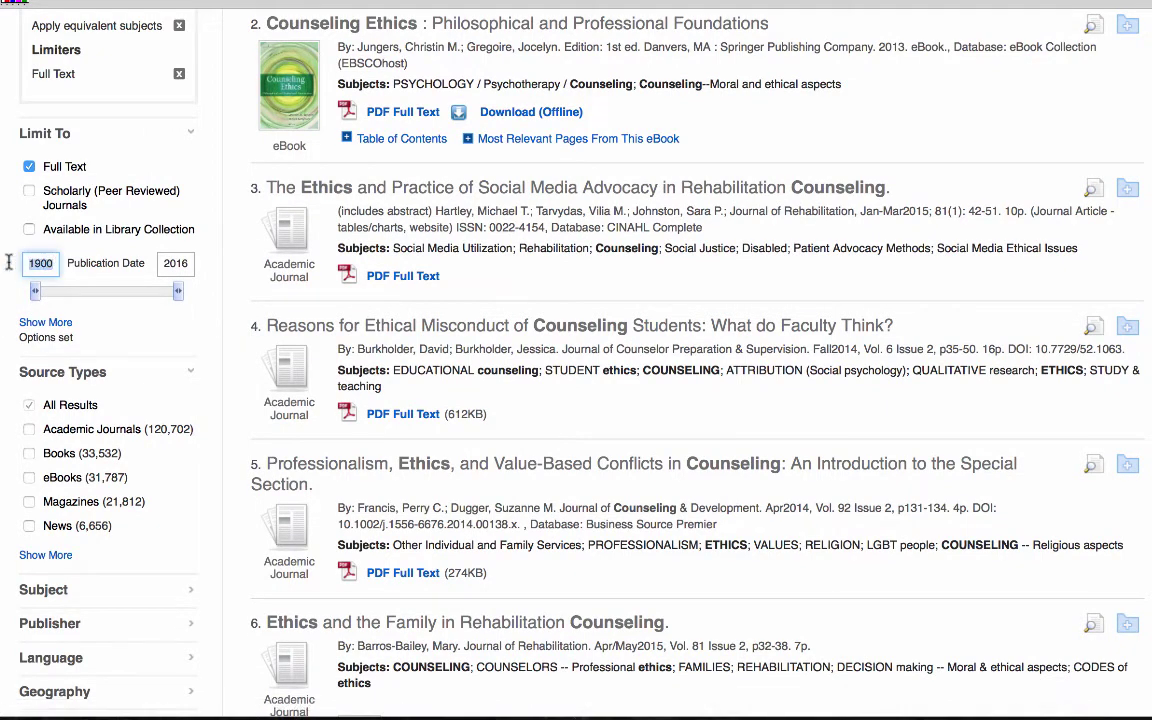
pyautogui.write('2011')
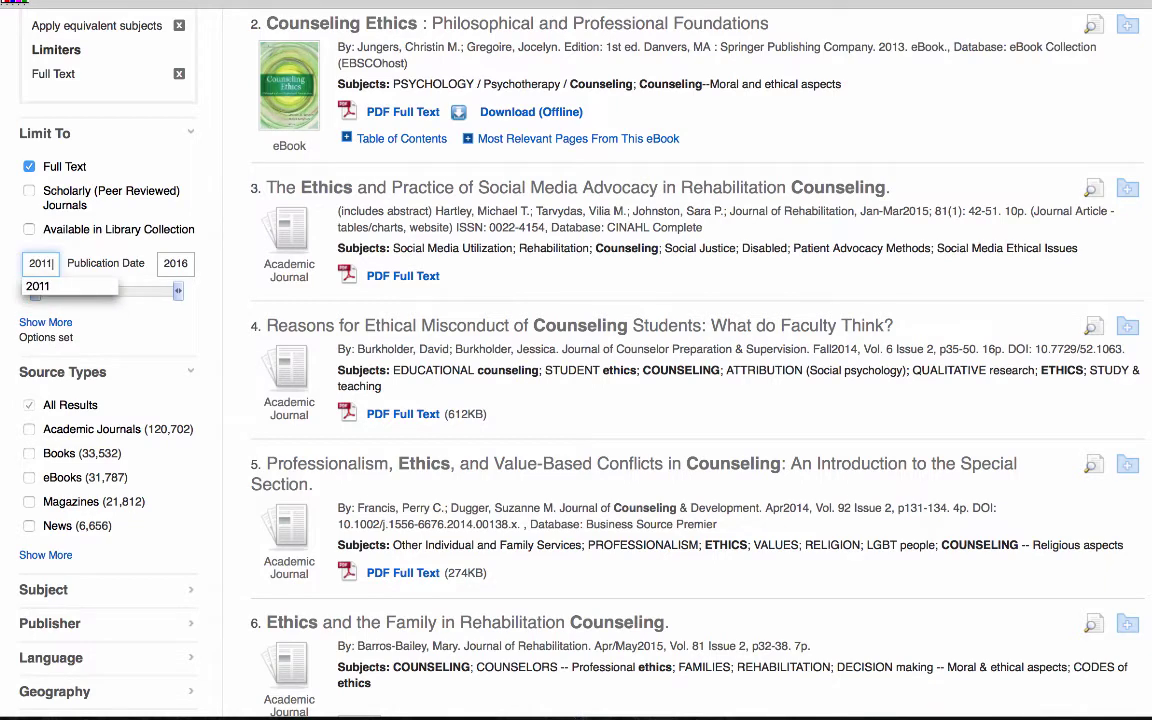
pyautogui.press('Return')
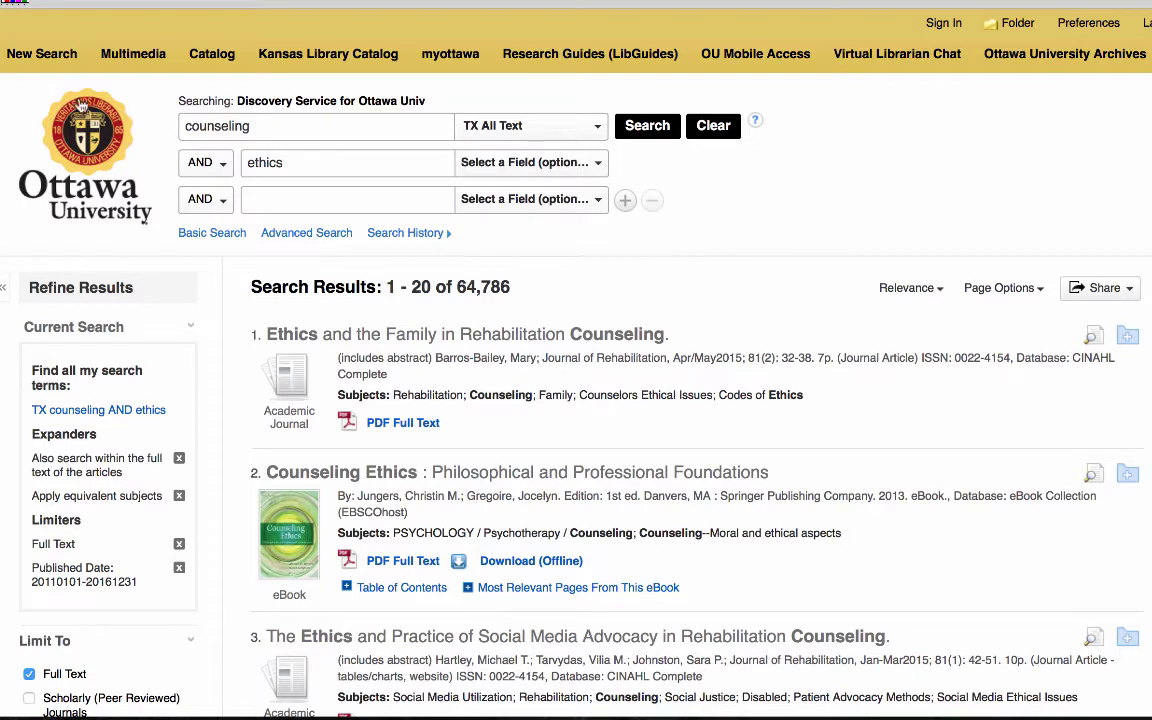
pyautogui.scroll(-3, 193, 110)
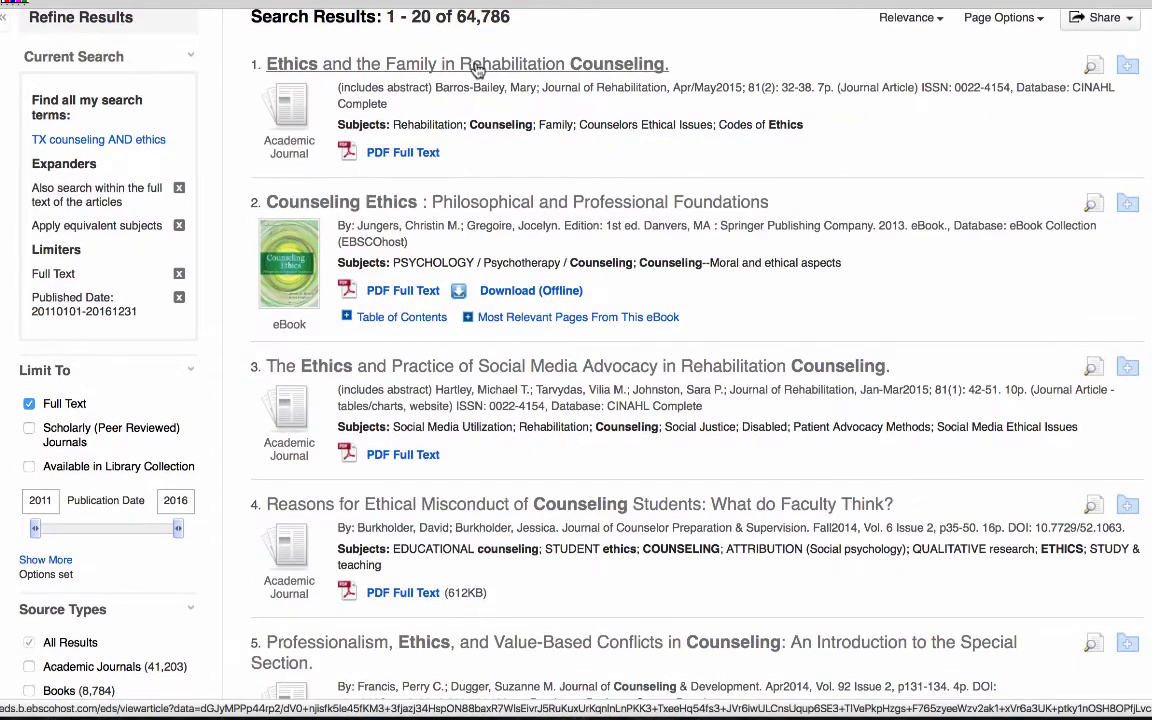
pyautogui.click(477, 66)
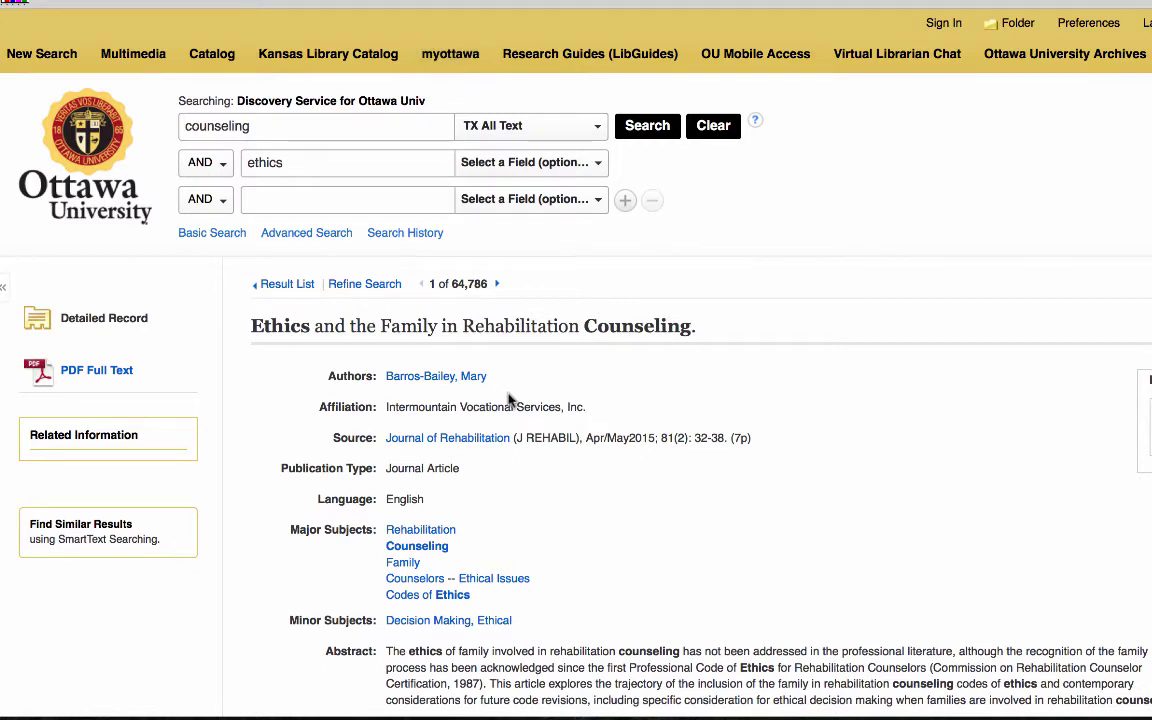
pyautogui.click(90, 372)
pyautogui.click(10, 3)
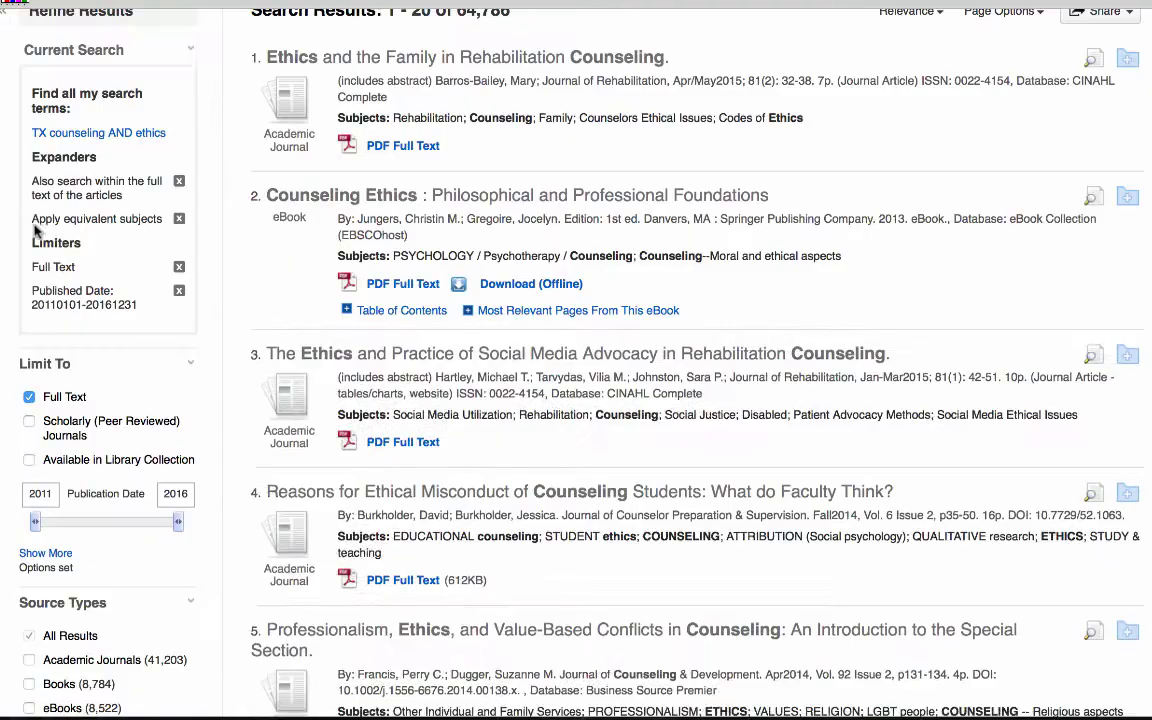
pyautogui.scroll(-2, 463, 660)
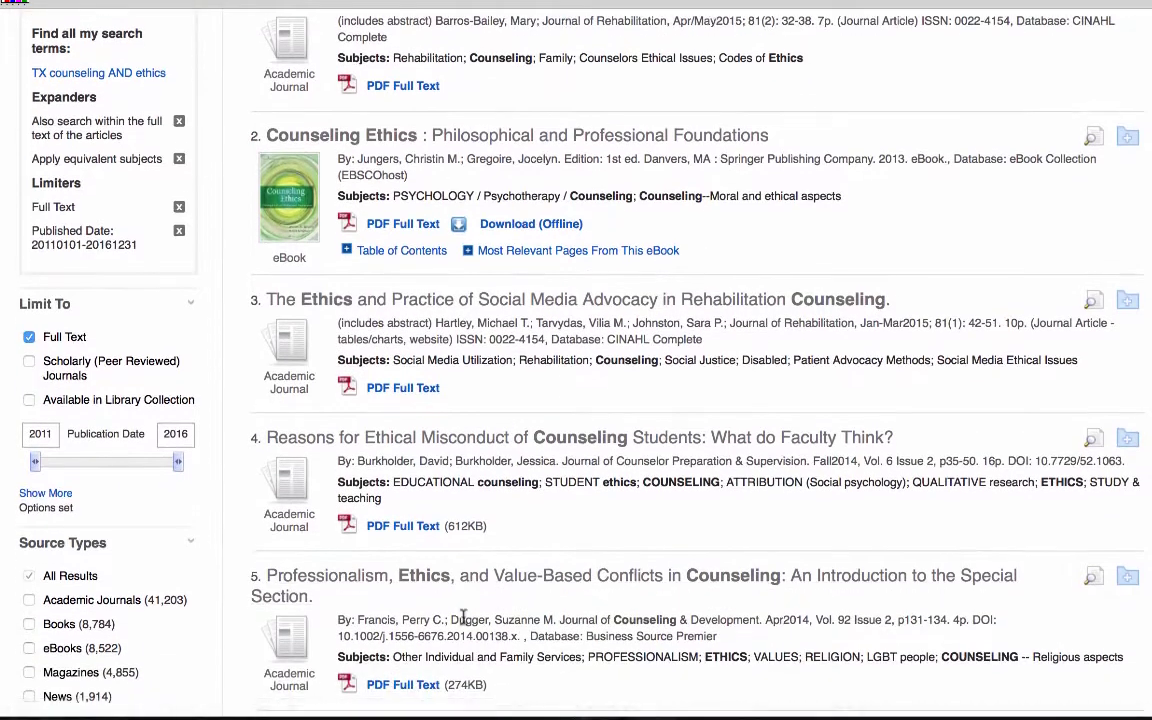
pyautogui.scroll(-3, 463, 615)
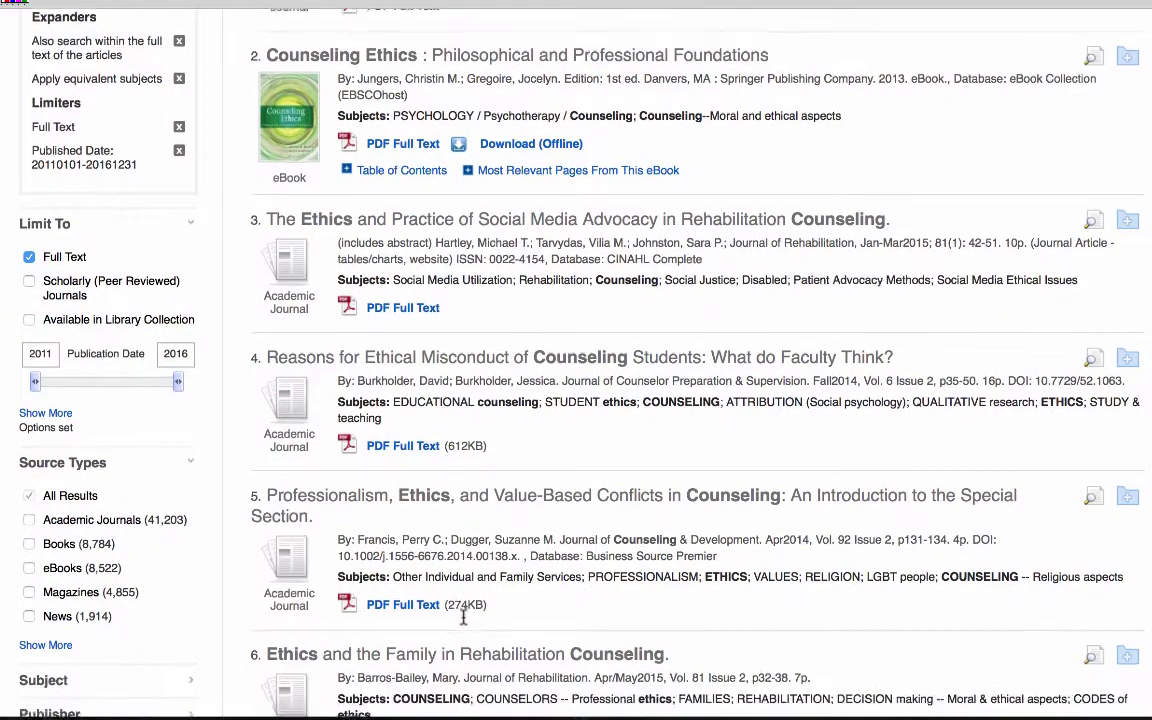
pyautogui.scroll(-15, 463, 618)
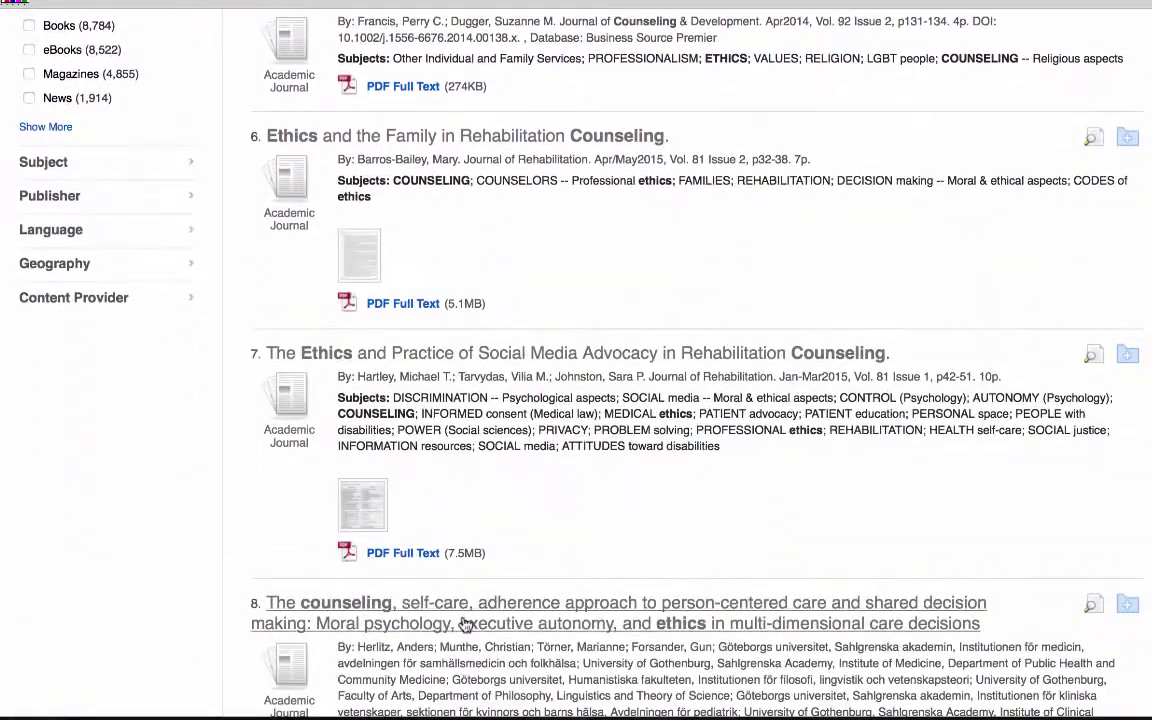
pyautogui.scroll(-12, 463, 623)
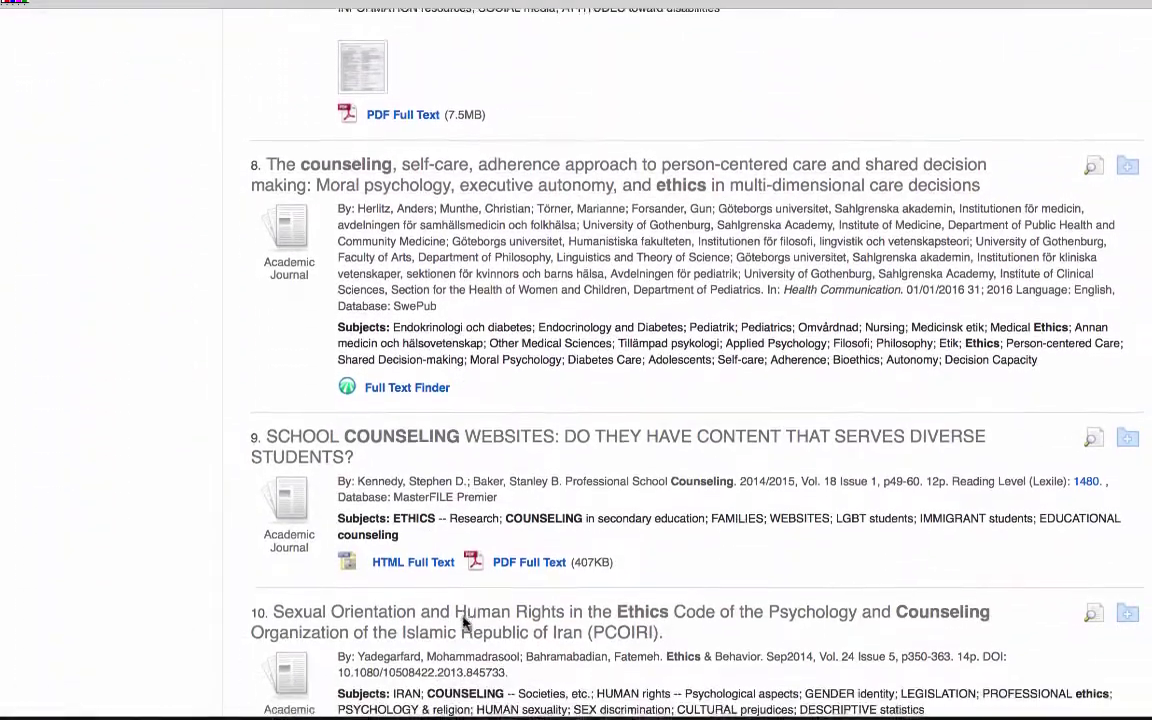
pyautogui.scroll(-2, 463, 622)
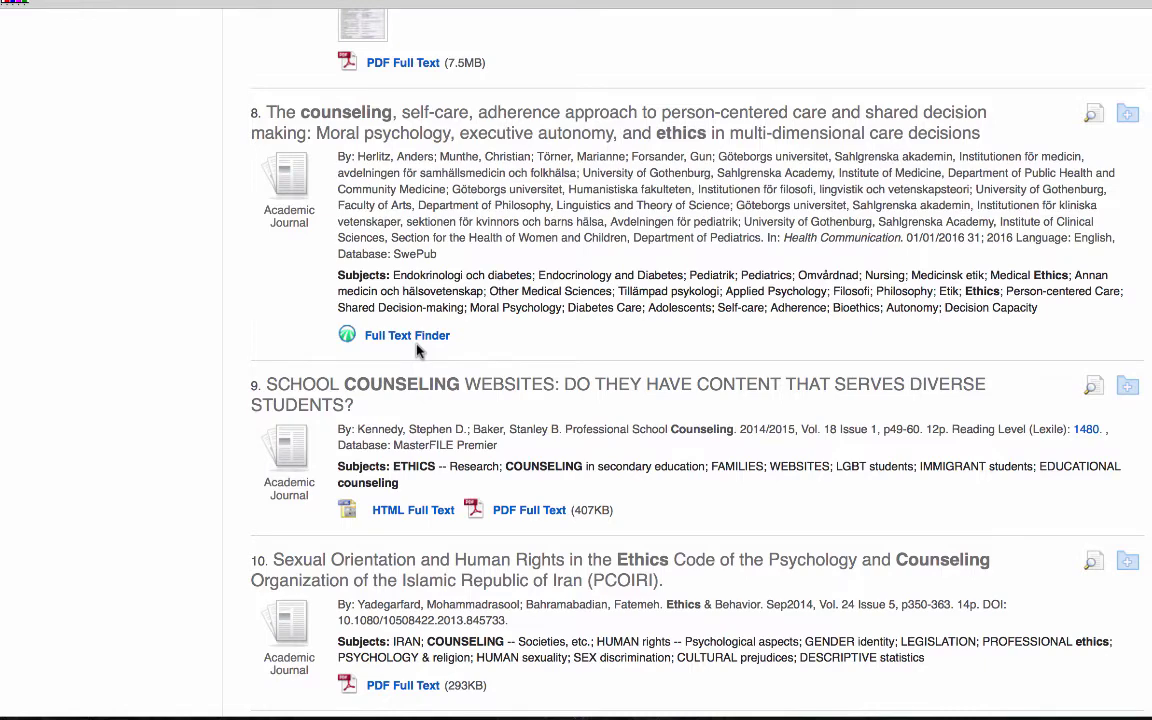
pyautogui.scroll(-3, 418, 350)
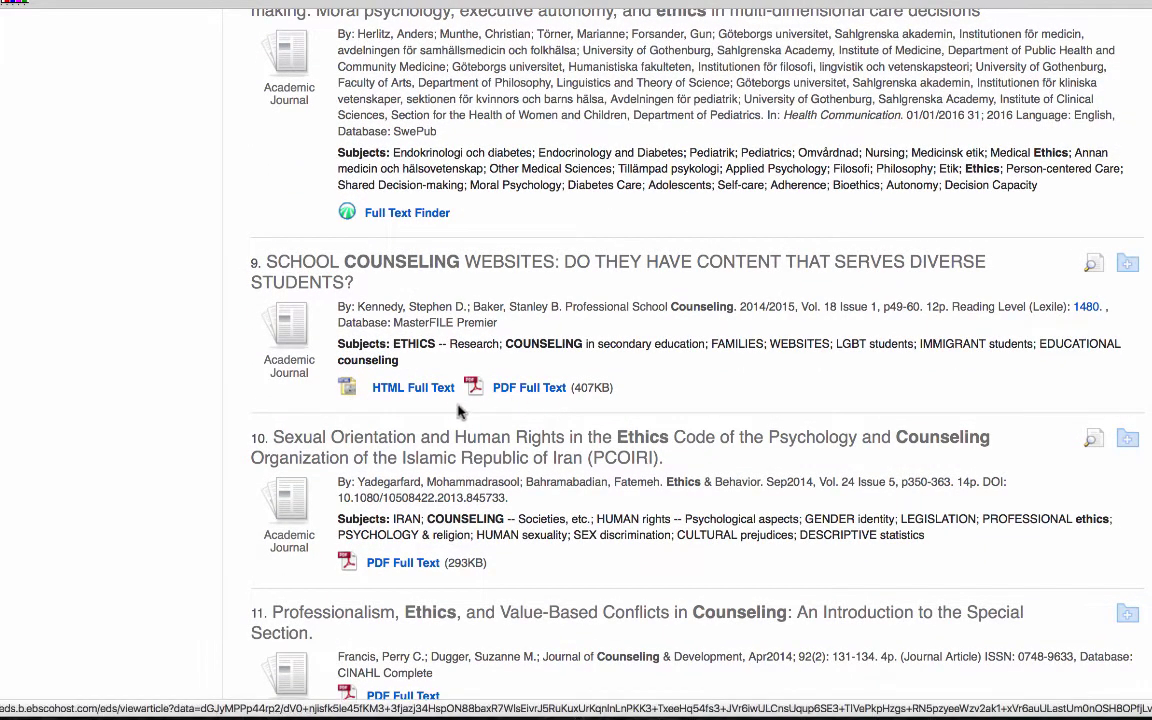
pyautogui.click(400, 390)
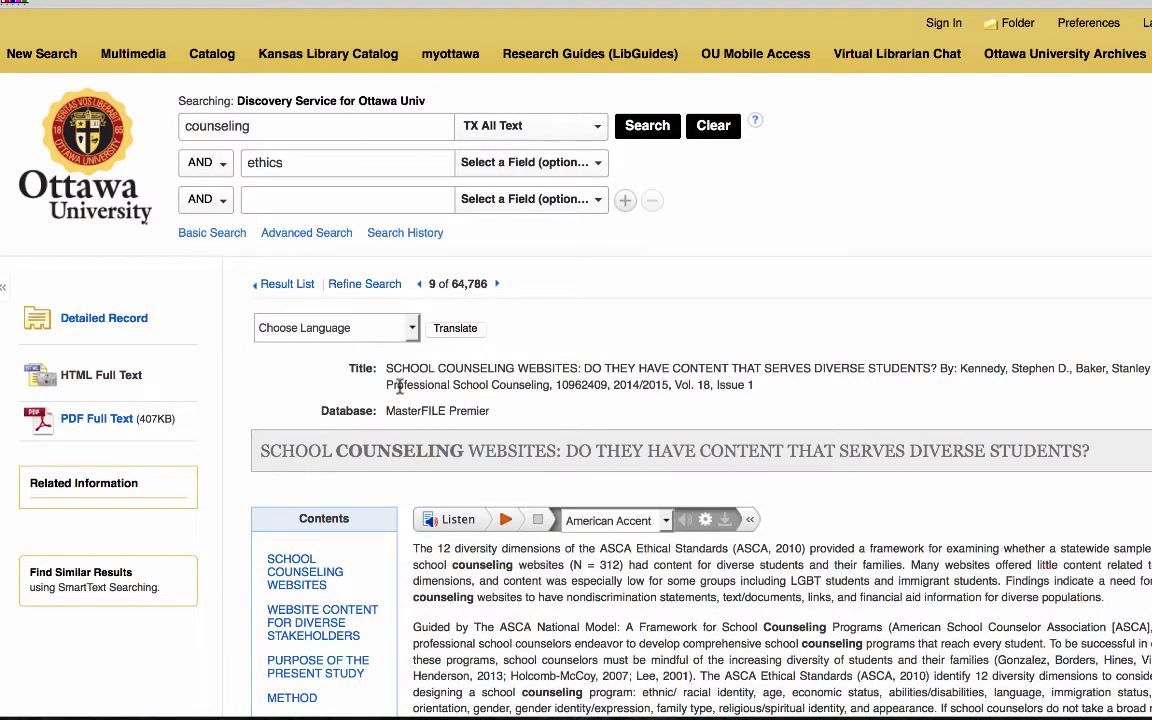
# Read the School Counseling Websites article's HTML text and jump to its Table 2 cont. section.
pyautogui.scroll(-5, 399, 389)
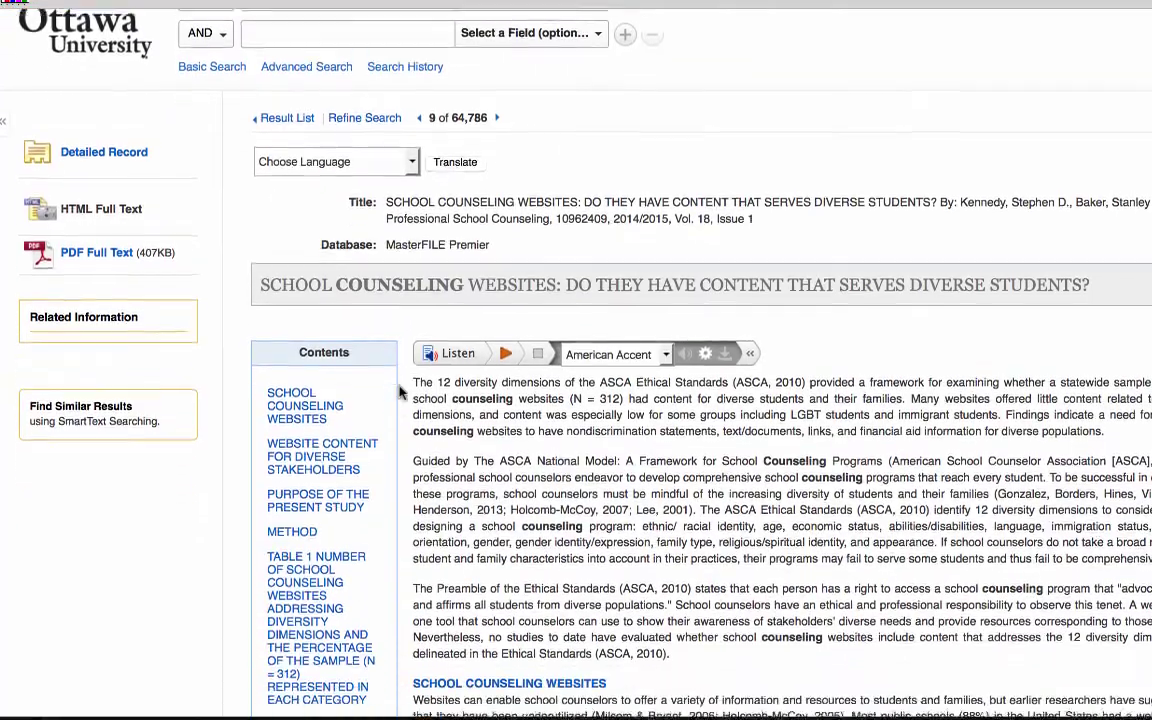
pyautogui.scroll(-15, 399, 390)
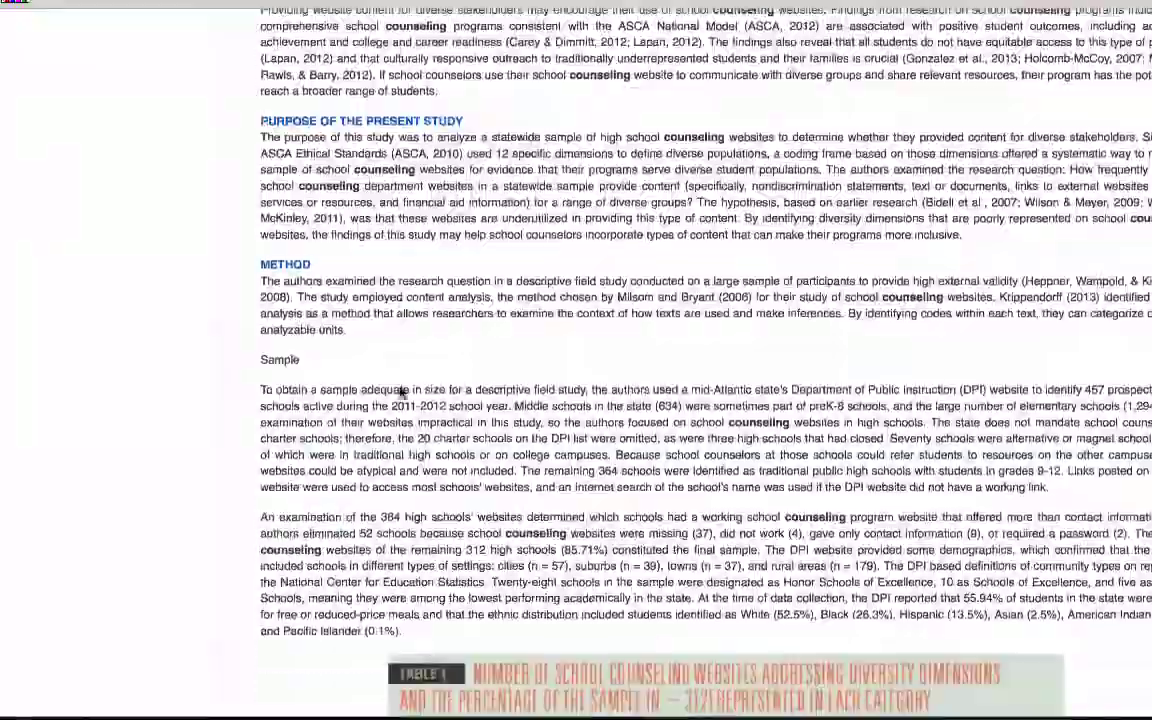
pyautogui.scroll(20, 399, 390)
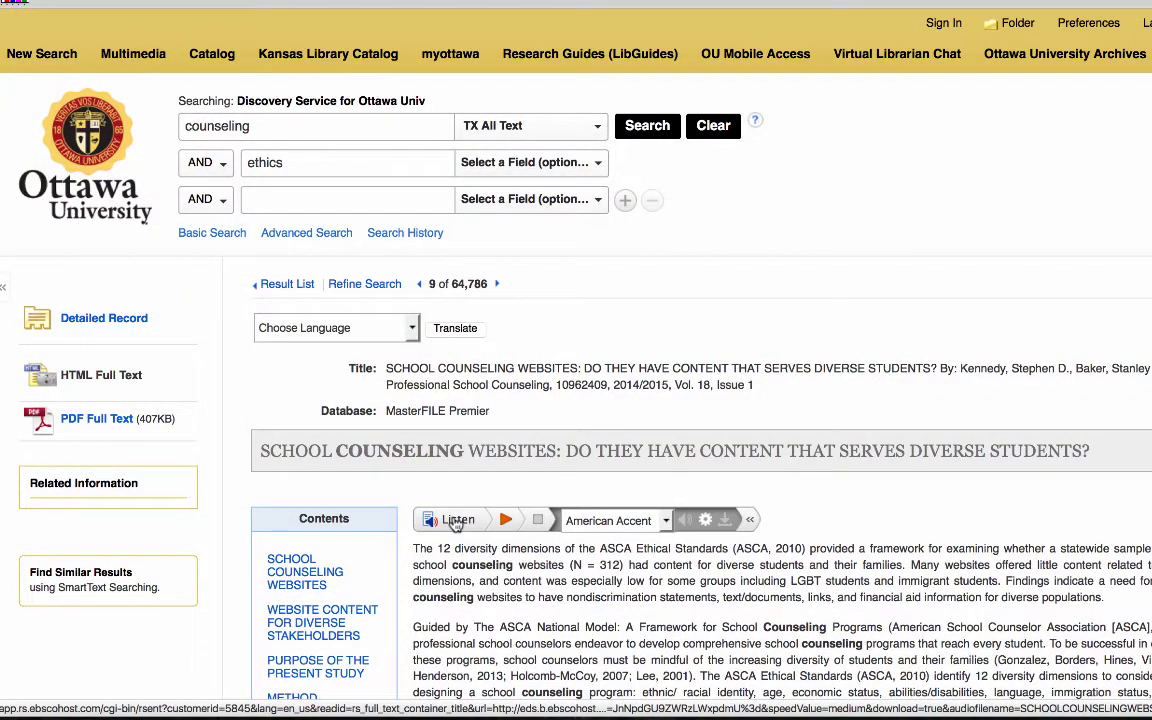
pyautogui.scroll(-5, 666, 590)
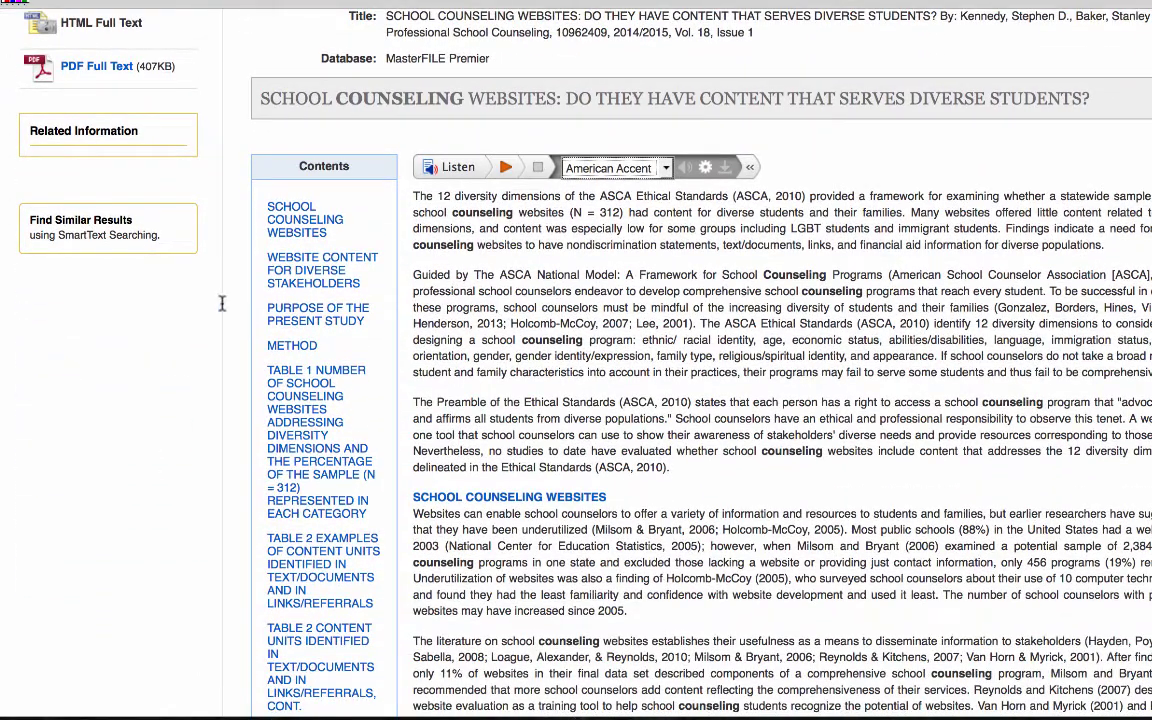
pyautogui.scroll(-1, 217, 239)
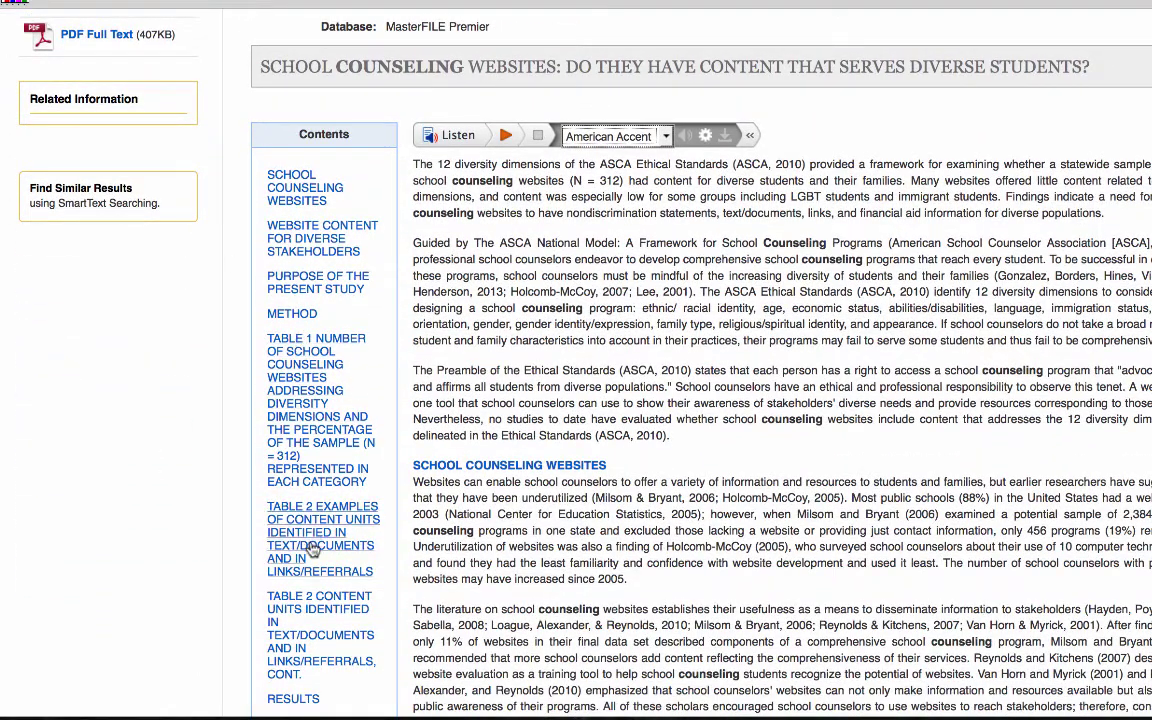
pyautogui.click(310, 628)
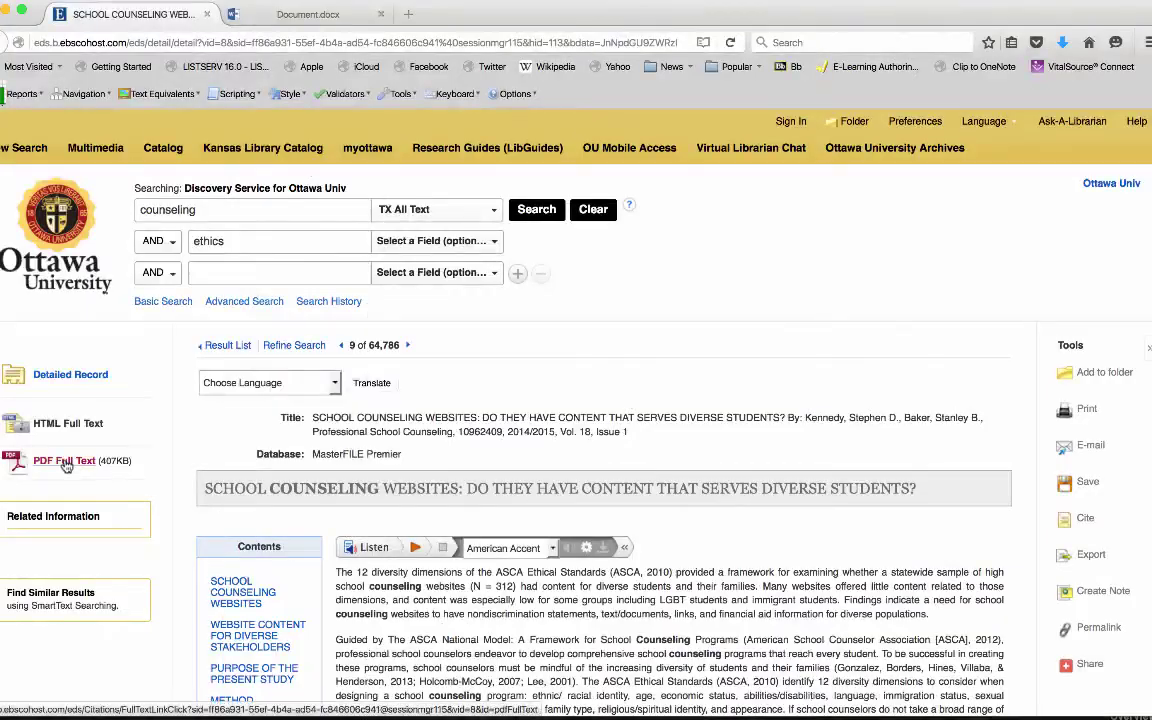
# View the School Counseling Websites article as a 13-page PDF.
pyautogui.click(66, 463)
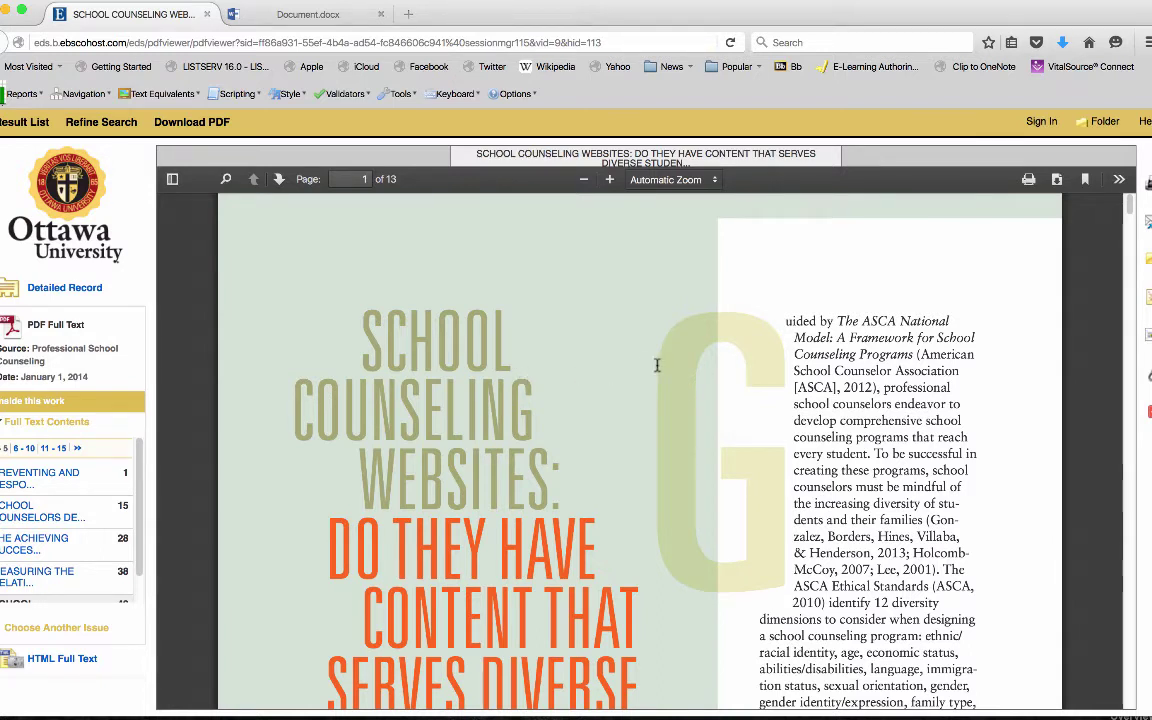
pyautogui.scroll(-1, 670, 293)
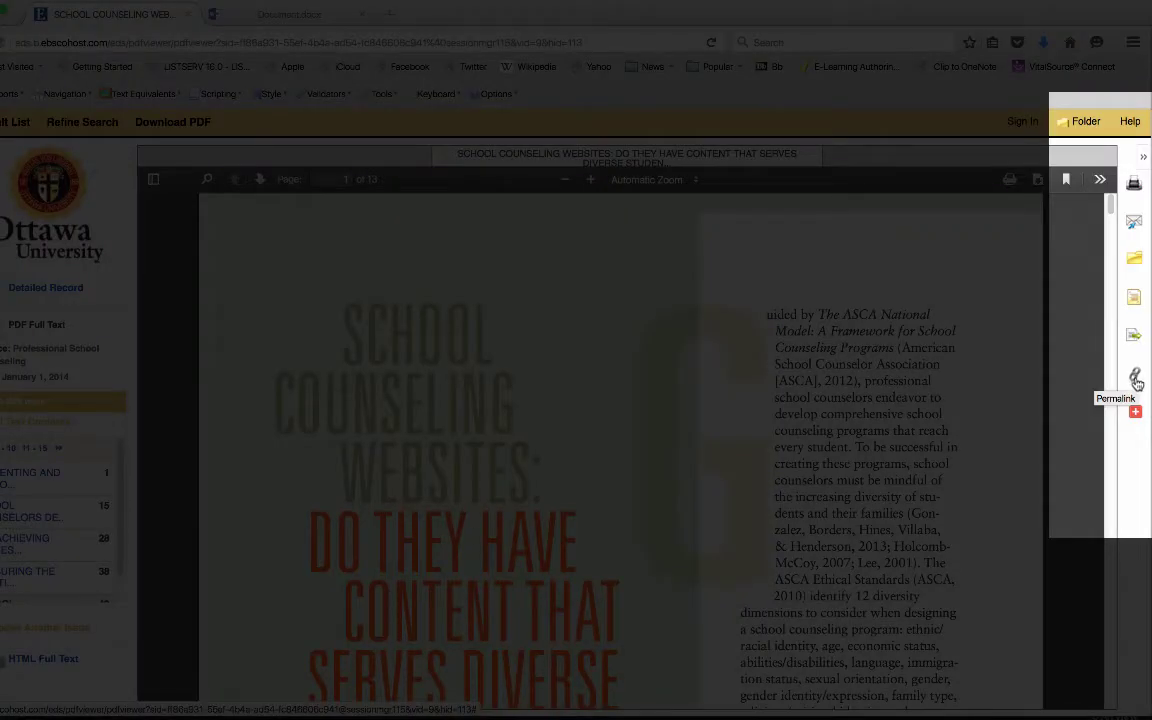
# Display and select the article's permalink URL, then switch to the Word Online document.
pyautogui.click(1135, 377)
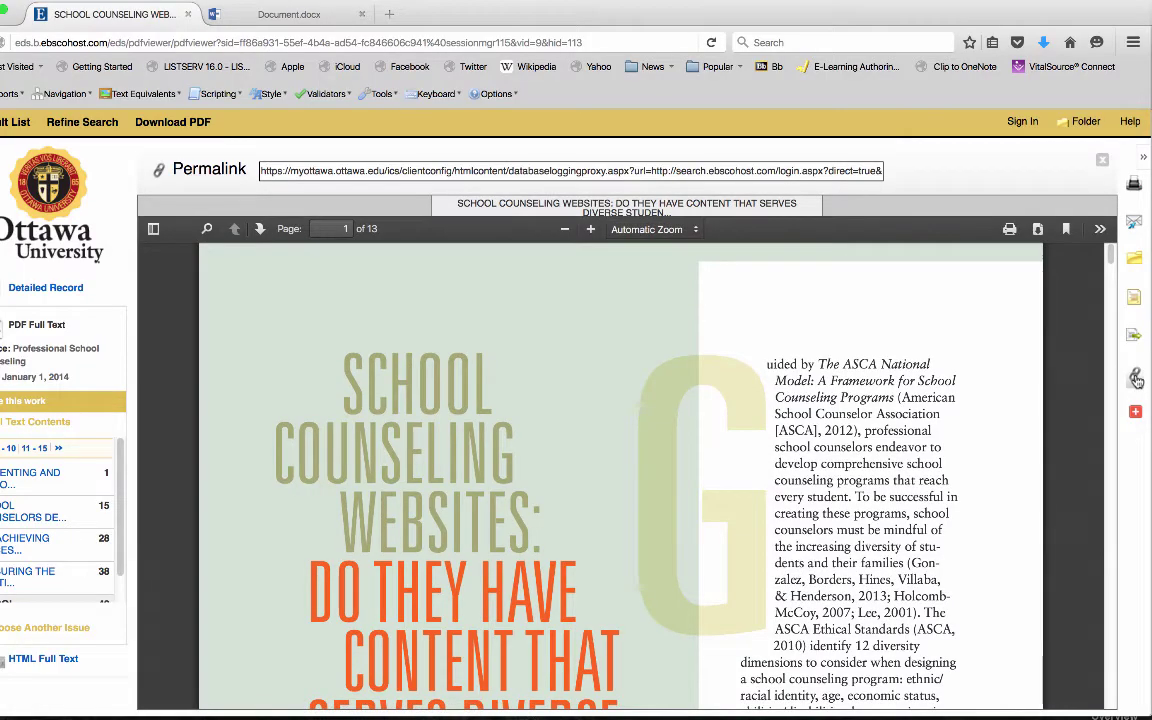
pyautogui.click(695, 170)
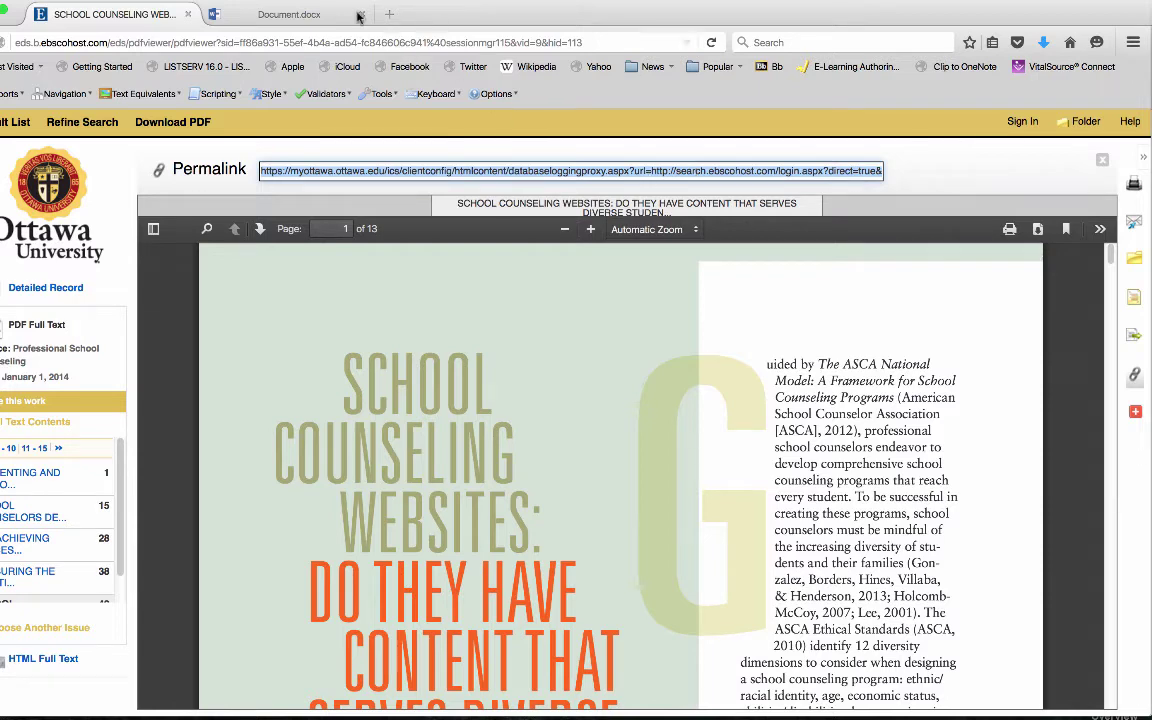
pyautogui.click(273, 16)
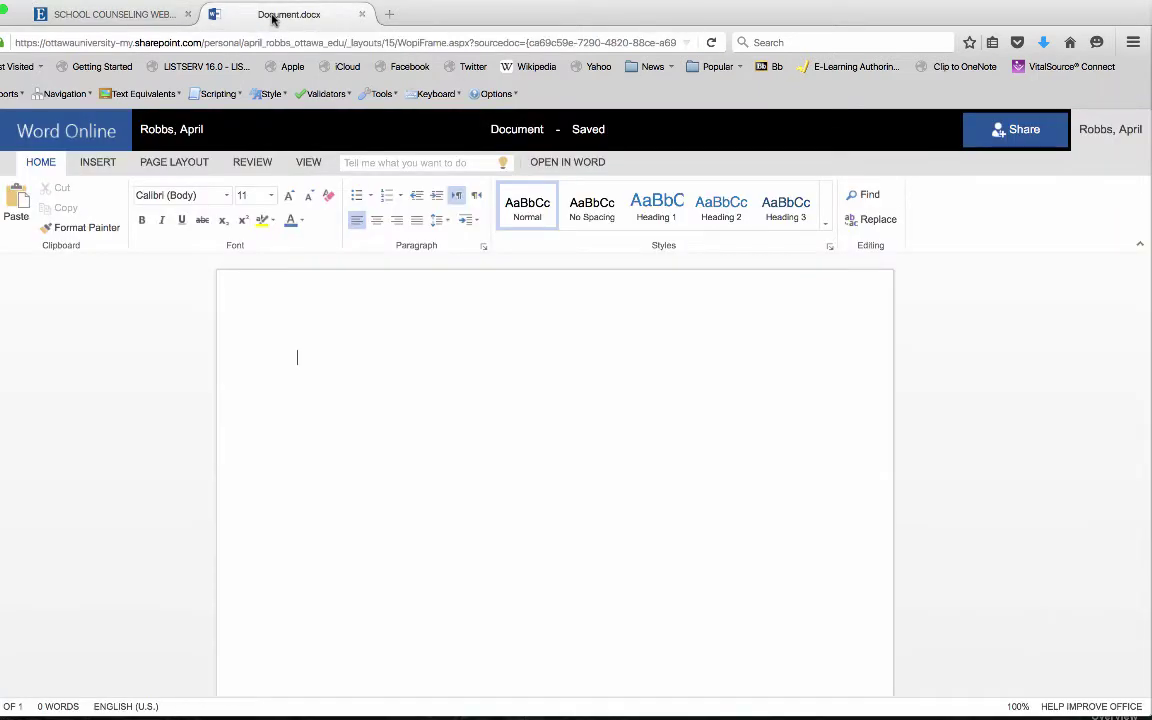
# Paste the permalink into Document.docx and return to the article's PDF.
pyautogui.write('https://myottawa.ottawa.edu/ics/clientconfig/htmlcontent/databaseloggingproxy.aspx?url=http://search.ebscohost.com/login.aspx?direct=true&db=f5h&AN=100886716&site=eds-live')
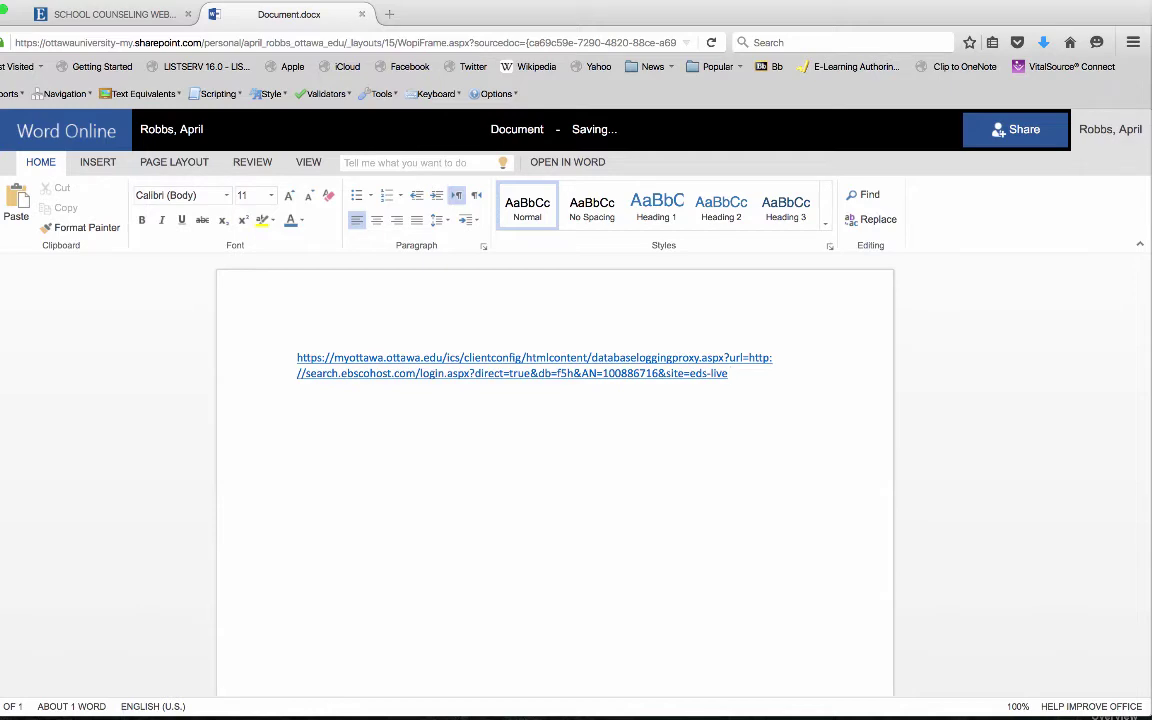
pyautogui.click(155, 14)
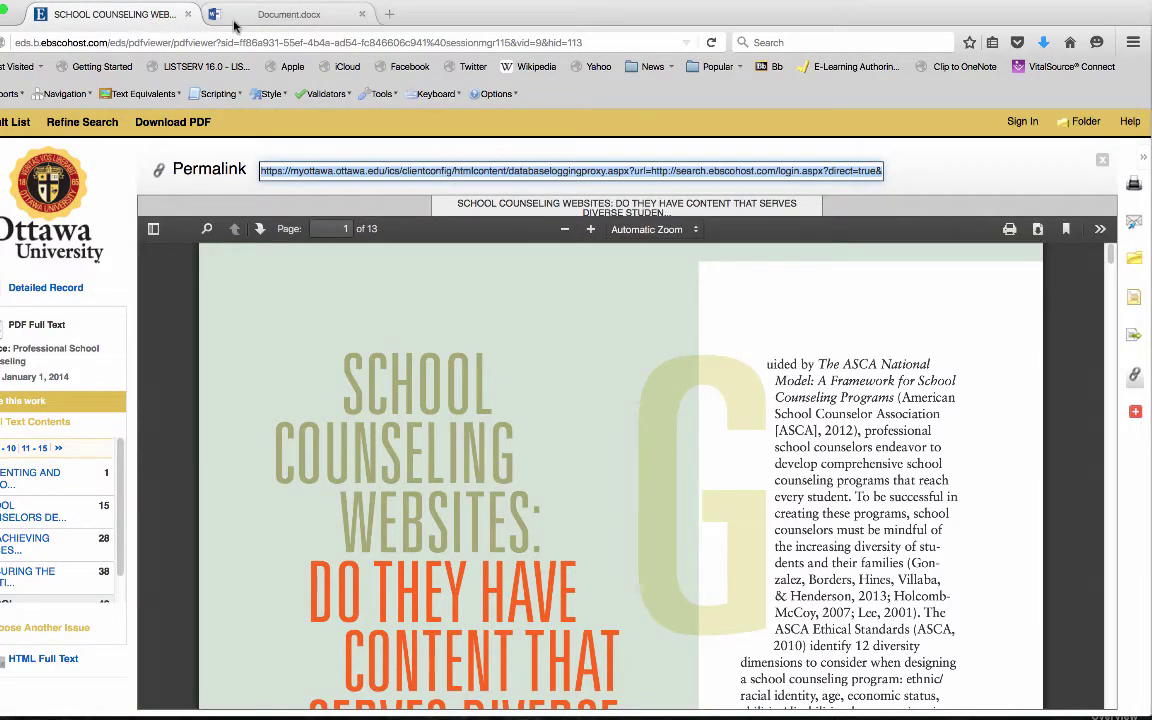
# Show the article's Cite formats and select its full APA reference.
pyautogui.click(1136, 300)
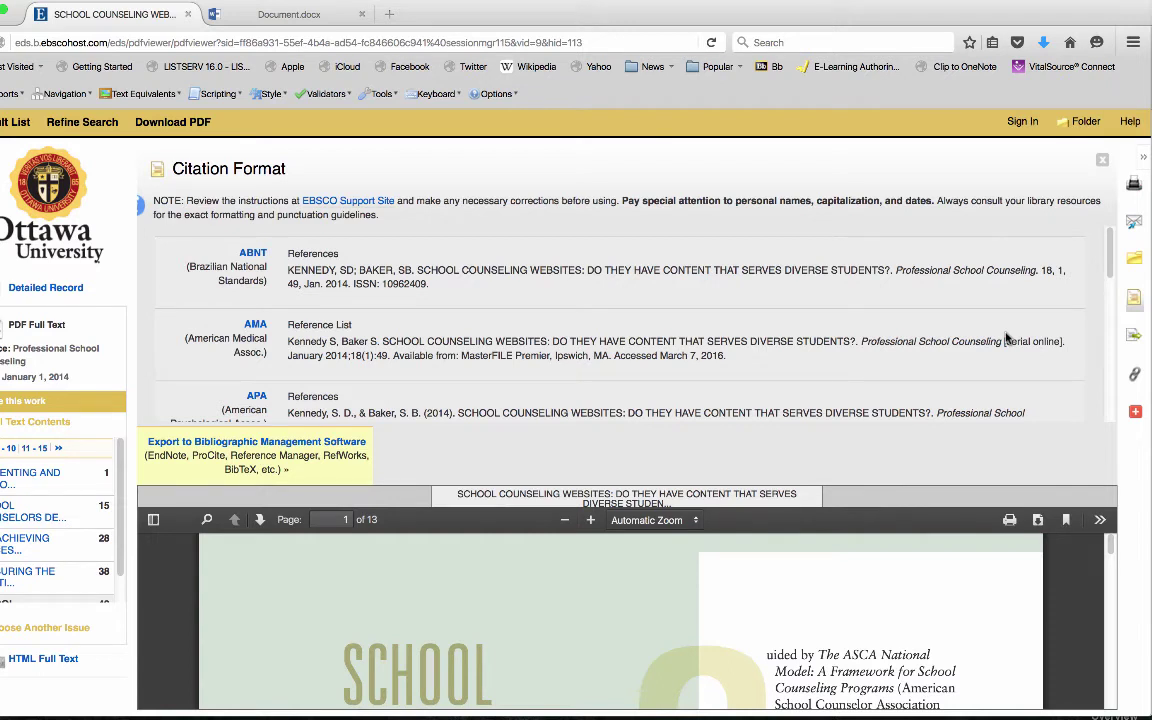
pyautogui.scroll(-2, 716, 336)
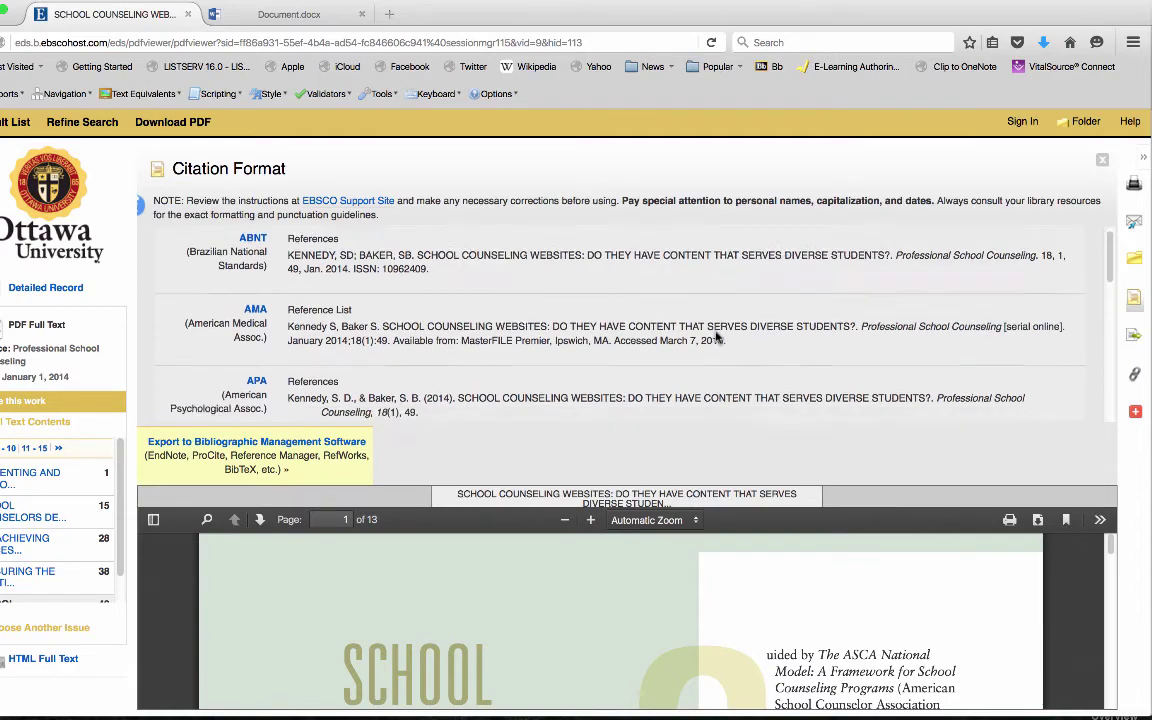
pyautogui.scroll(-3, 716, 336)
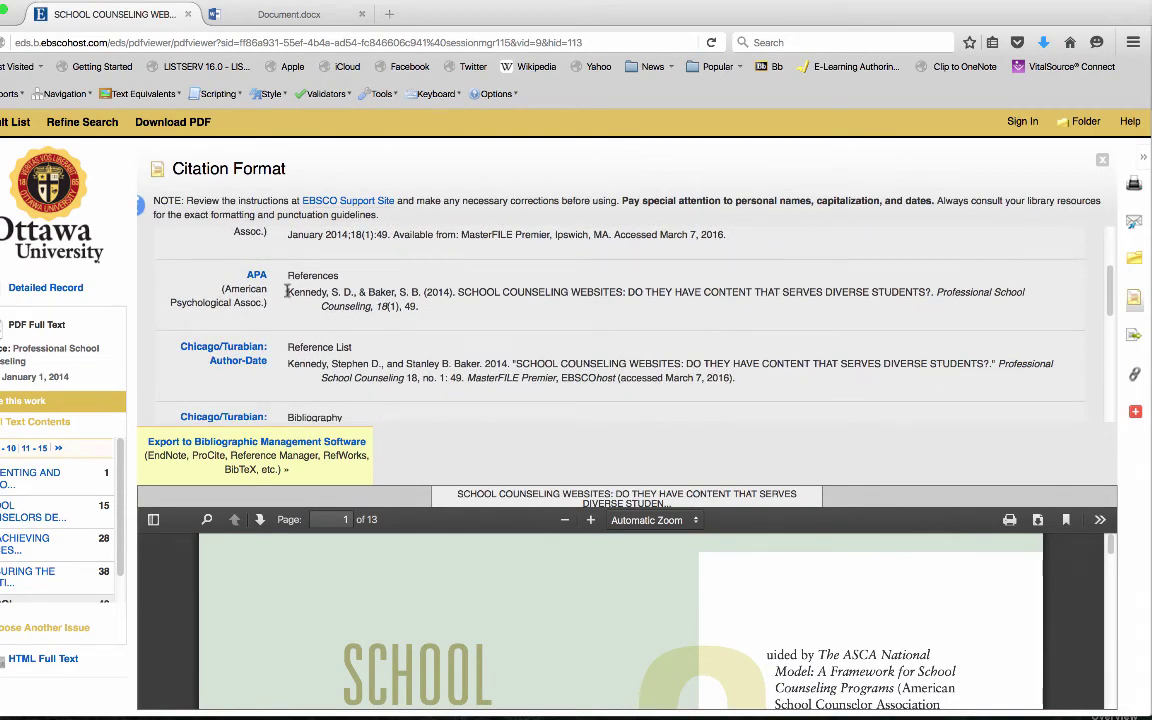
pyautogui.tripleClick(288, 292)
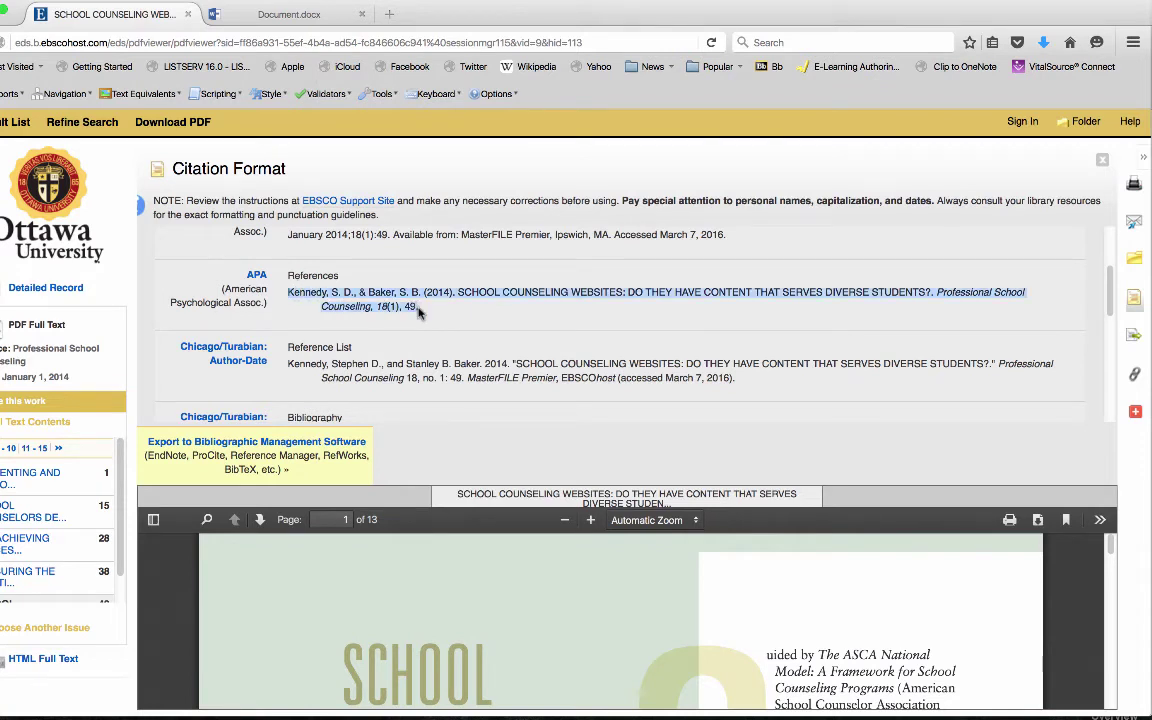